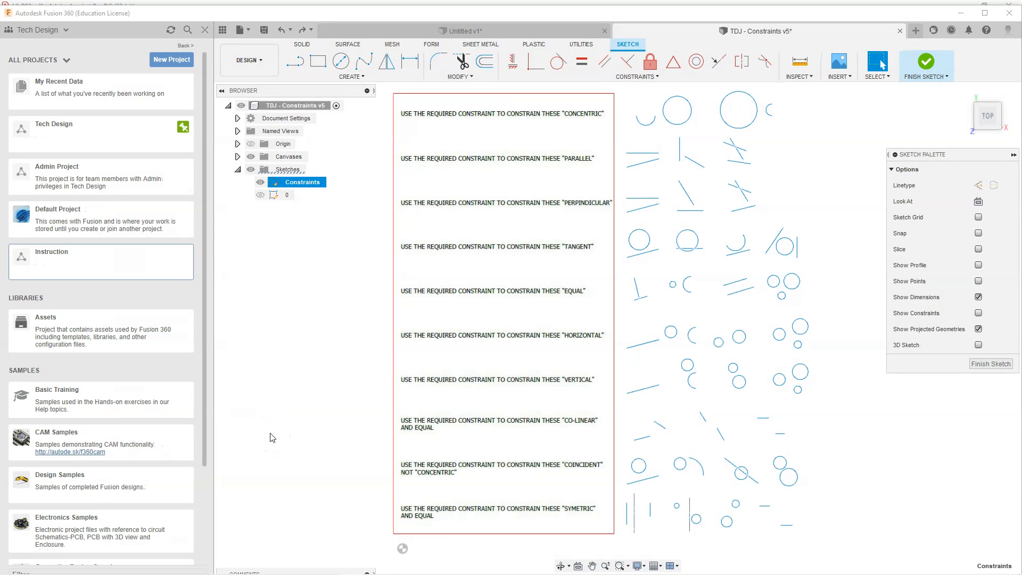
pyautogui.moveTo(272, 438); pyautogui.dragTo(287, 457)
pyautogui.click(281, 467)
pyautogui.scroll(2, 692, 93)
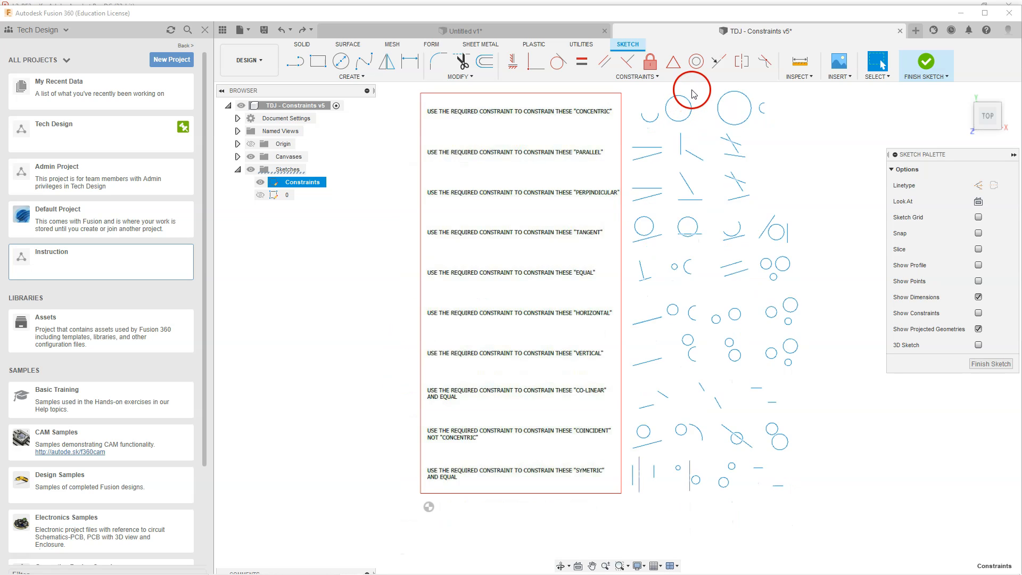
pyautogui.scroll(3, 692, 91)
pyautogui.scroll(-3, 698, 222)
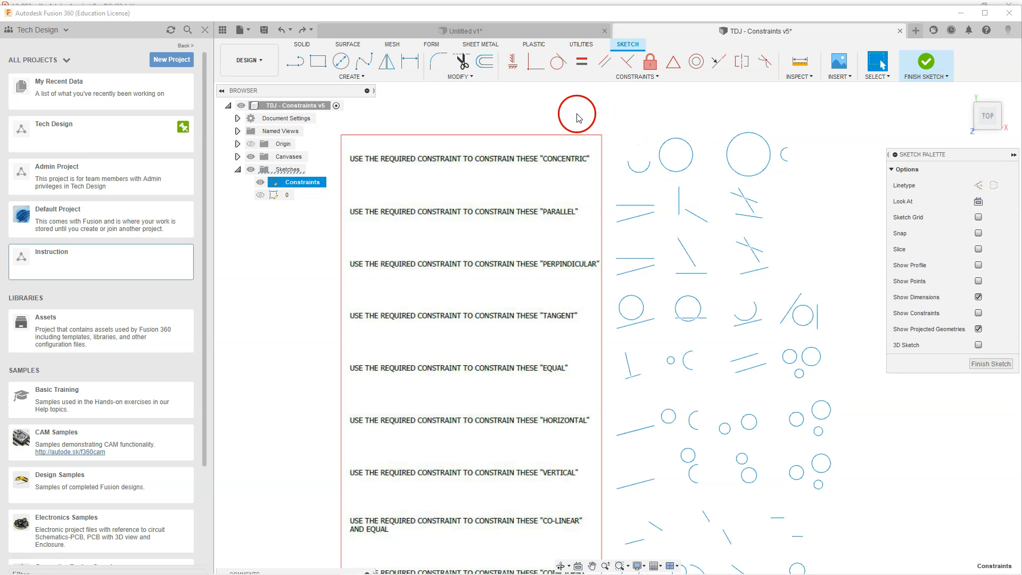
# Apply concentric constraints to the two arc-and-circle pairs in the "CONCENTRIC" row
pyautogui.click(697, 62)
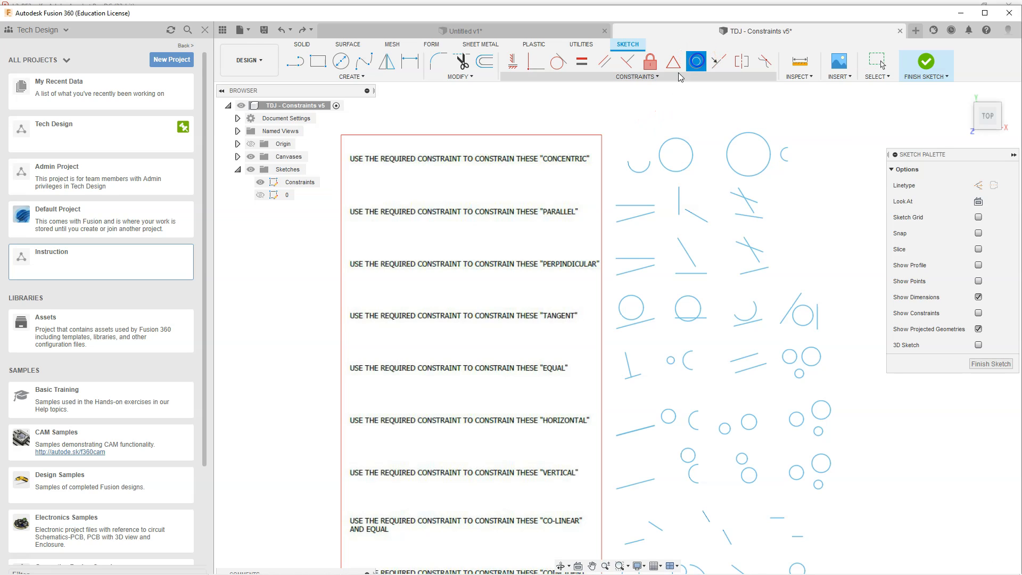
pyautogui.click(639, 169)
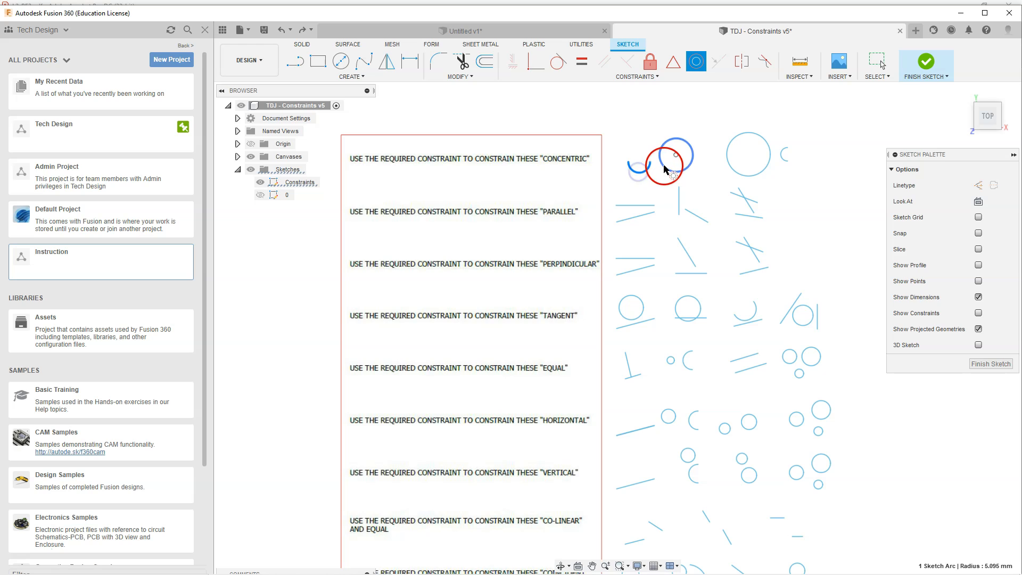
pyautogui.click(675, 171)
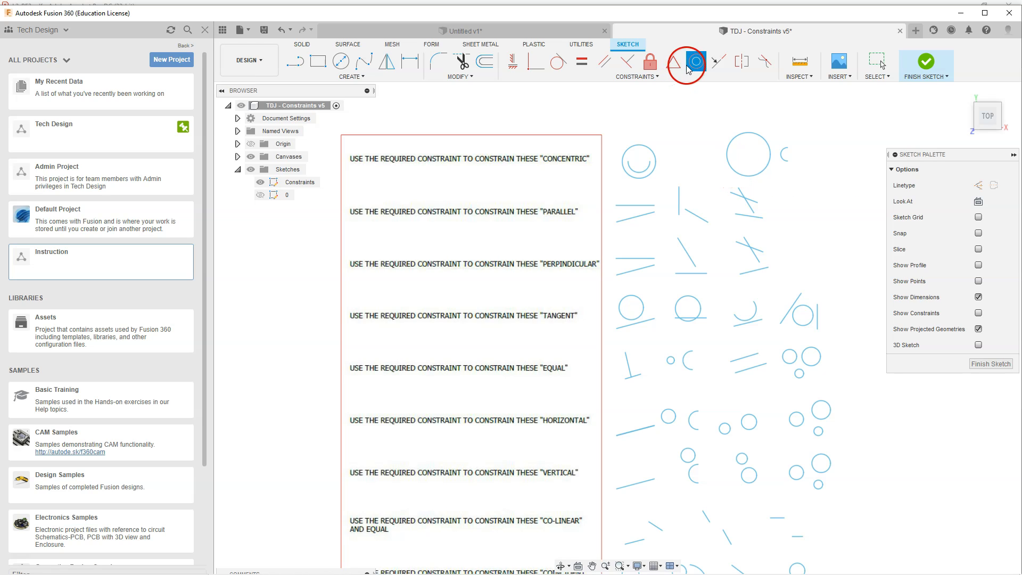
pyautogui.click(749, 139)
pyautogui.click(784, 153)
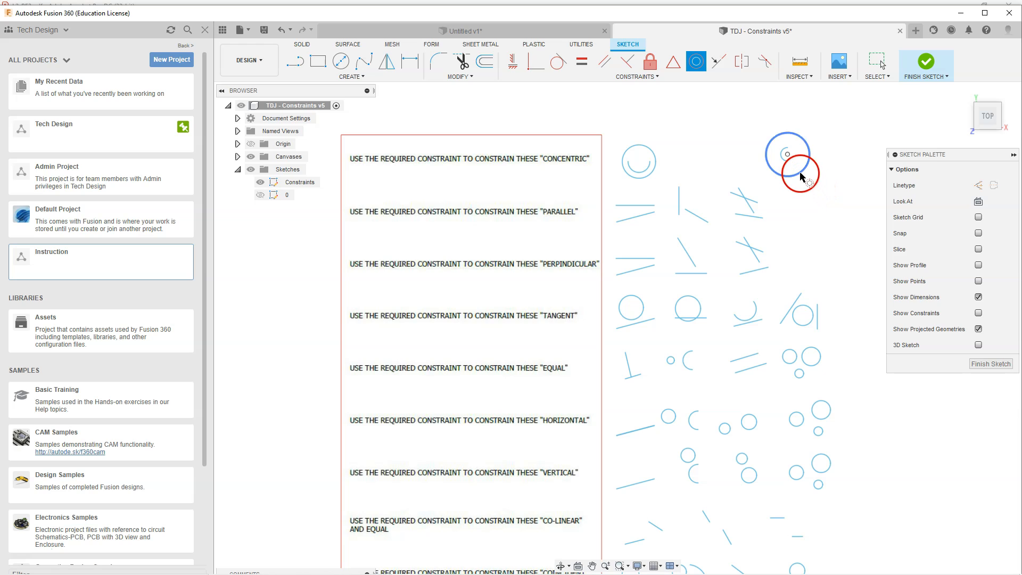
pyautogui.press('Escape')
# Test the second concentric pair by moving its shared centre toward the first pair, and deselect it
pyautogui.moveTo(789, 158)
pyautogui.mouseDown()
pyautogui.moveTo(686, 160)
pyautogui.moveTo(770, 159)
pyautogui.moveTo(779, 163)
pyautogui.moveTo(776, 177)
pyautogui.moveTo(739, 141)
pyautogui.moveTo(798, 153)
pyautogui.moveTo(812, 135)
pyautogui.moveTo(758, 178)
pyautogui.moveTo(792, 150)
pyautogui.moveTo(740, 158)
pyautogui.mouseUp()
pyautogui.click(756, 186)
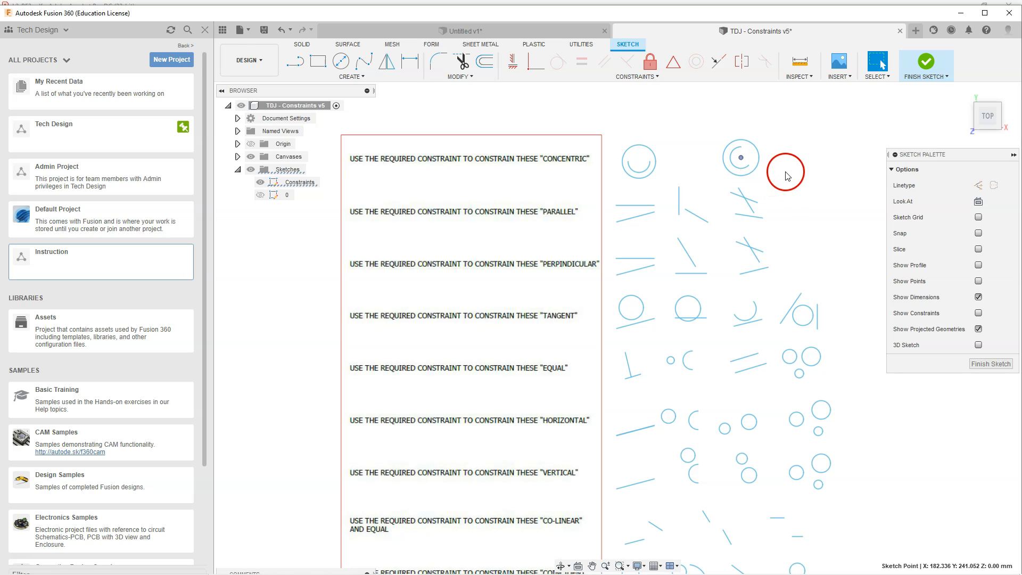
pyautogui.click(647, 208)
pyautogui.click(651, 127)
# In the "PARALLEL" row, make the sloped line parallel to the horizontal one and the slanted line parallel to the vertical one
pyautogui.click(606, 62)
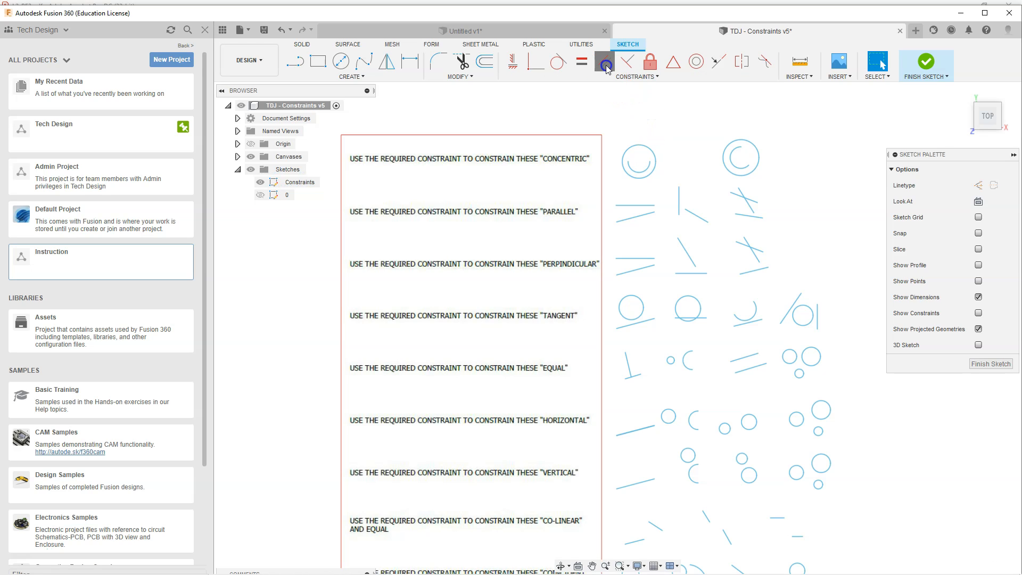
pyautogui.click(629, 205)
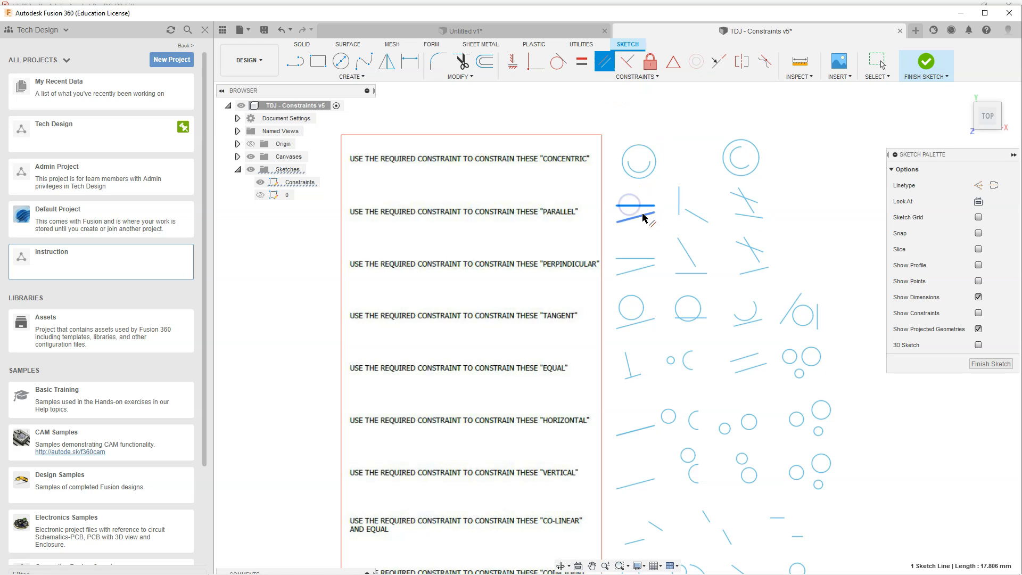
pyautogui.click(642, 216)
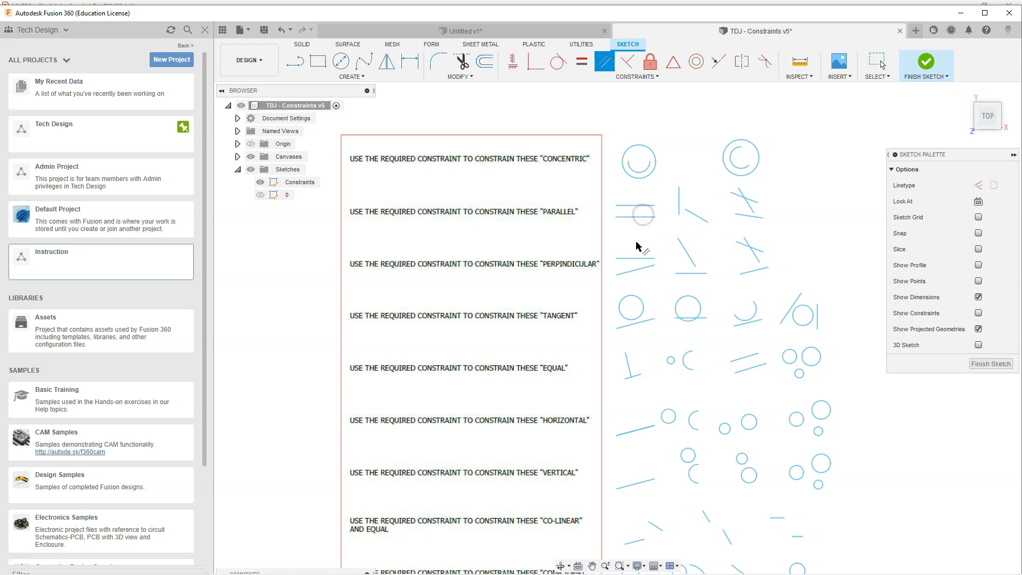
pyautogui.click(678, 200)
pyautogui.click(696, 213)
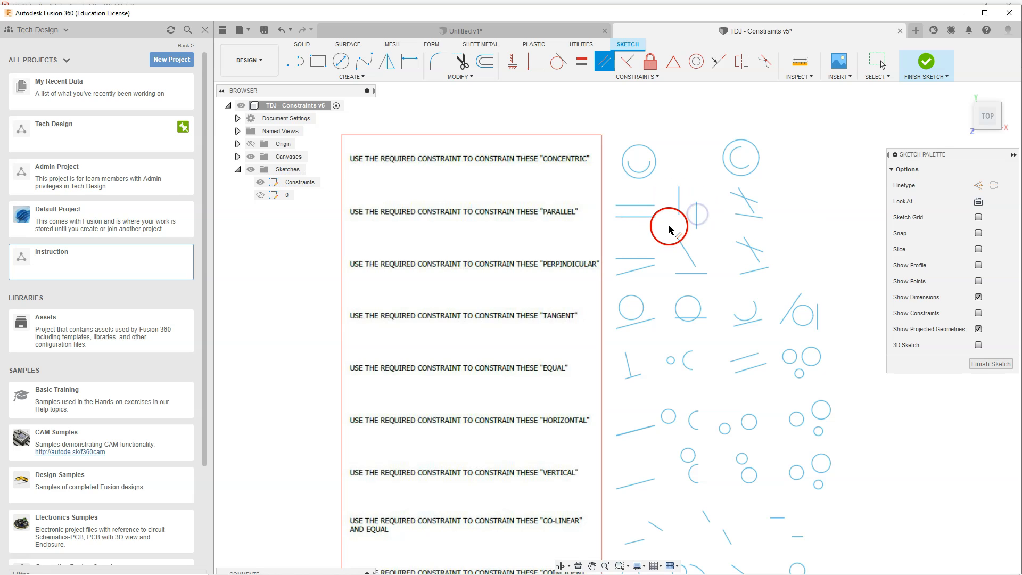
pyautogui.press('Escape')
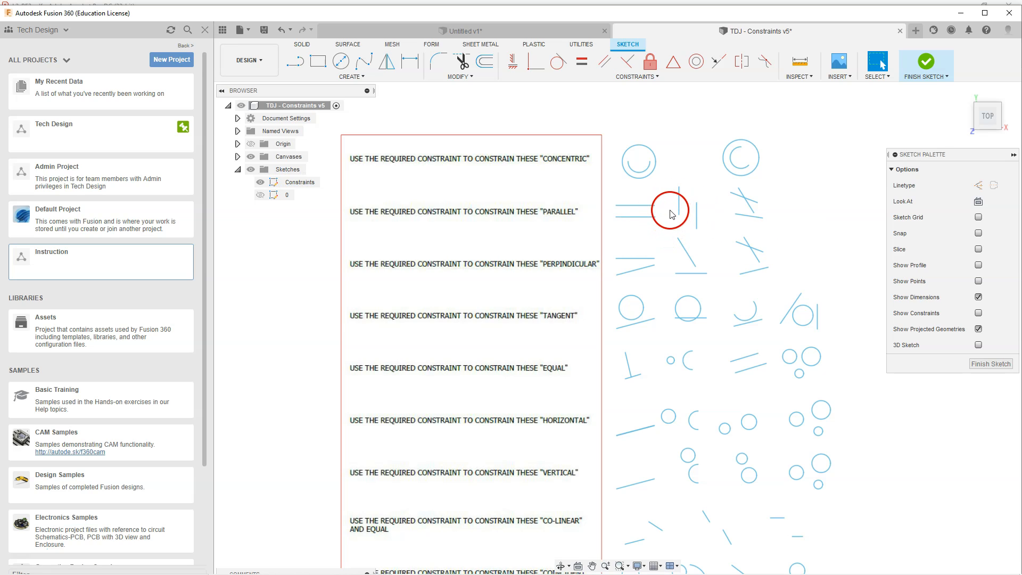
# Test the first parallel pair by nudging its upper line slightly closer to the lower line
pyautogui.click(629, 204)
pyautogui.moveTo(674, 223); pyautogui.dragTo(674, 230)
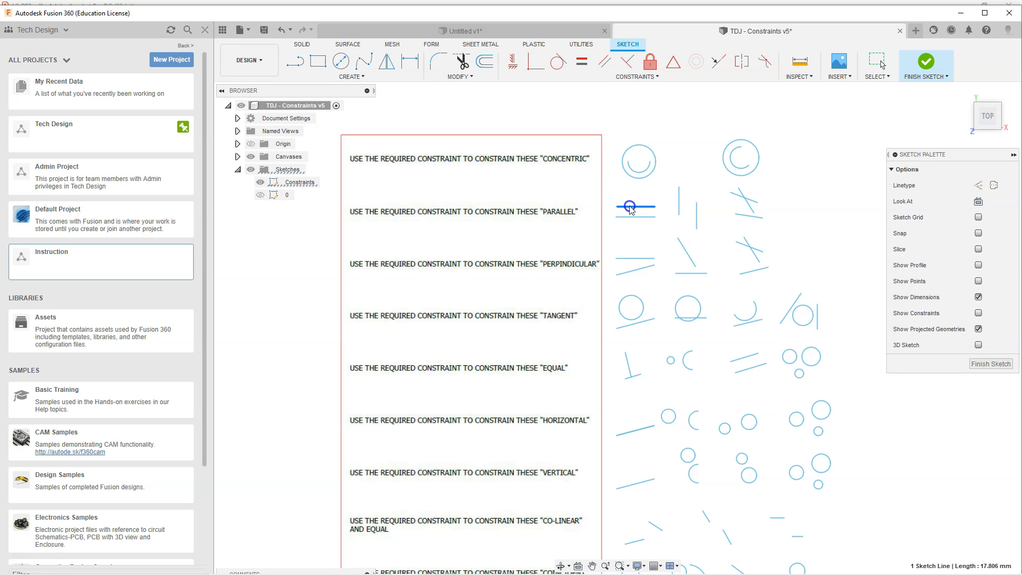
pyautogui.rightClick(636, 229)
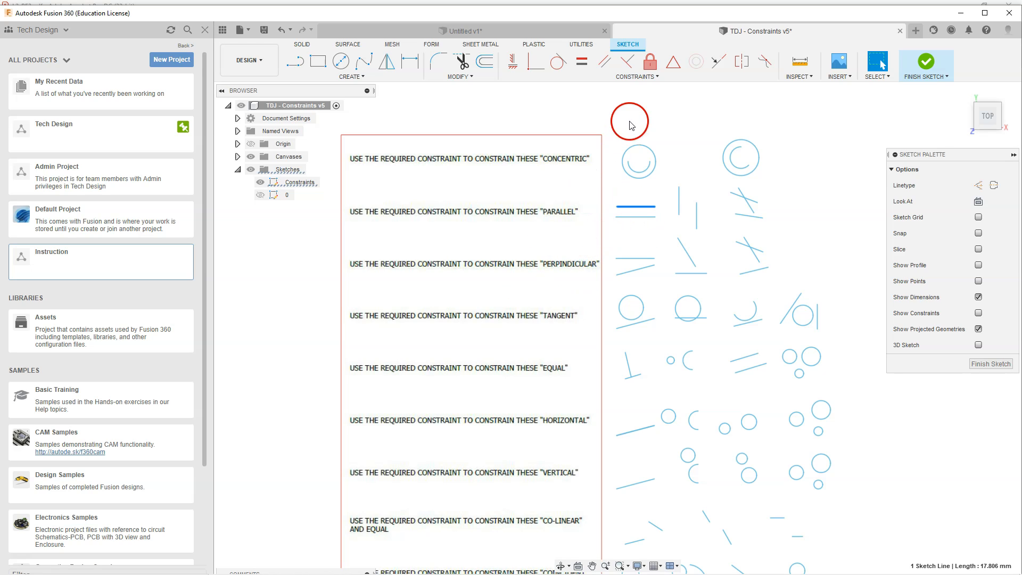
pyautogui.click(629, 67)
pyautogui.click(634, 260)
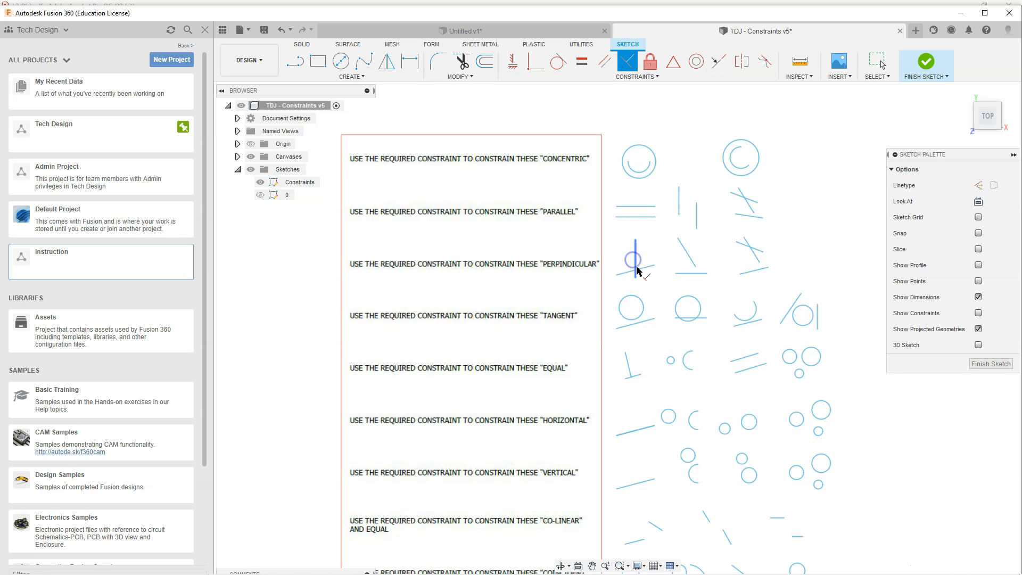
pyautogui.click(644, 267)
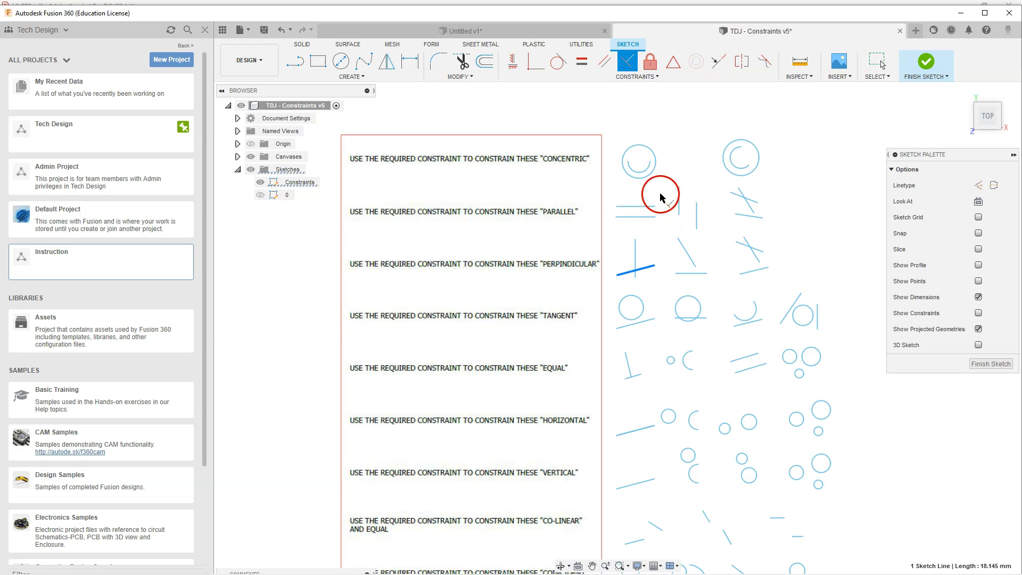
pyautogui.press('Escape')
# Apply perpendicular constraints to the first two line pairs in the "PERPINDICULAR" row and nudge the second pair's slanted line
pyautogui.click(627, 62)
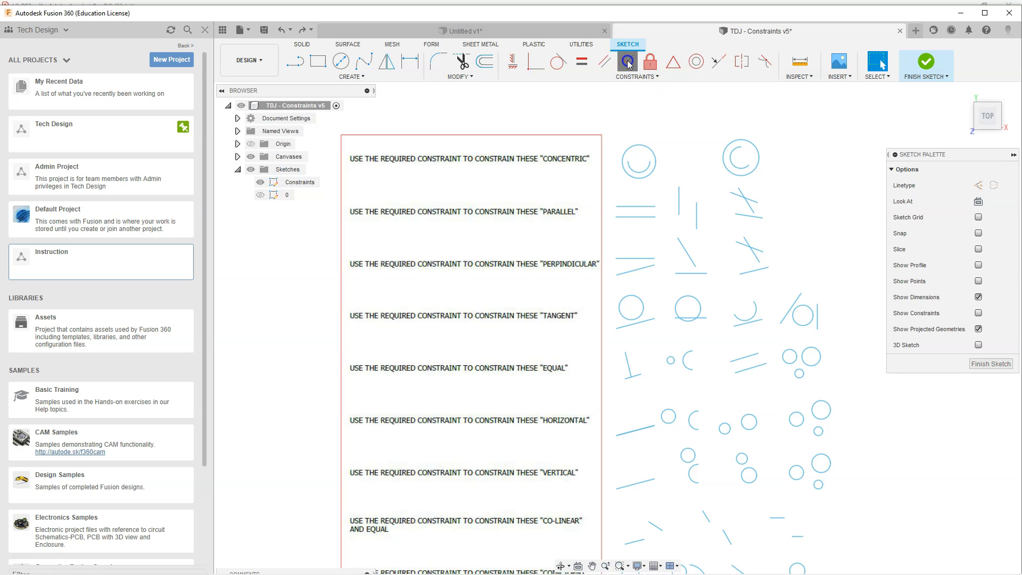
pyautogui.click(637, 257)
pyautogui.click(643, 267)
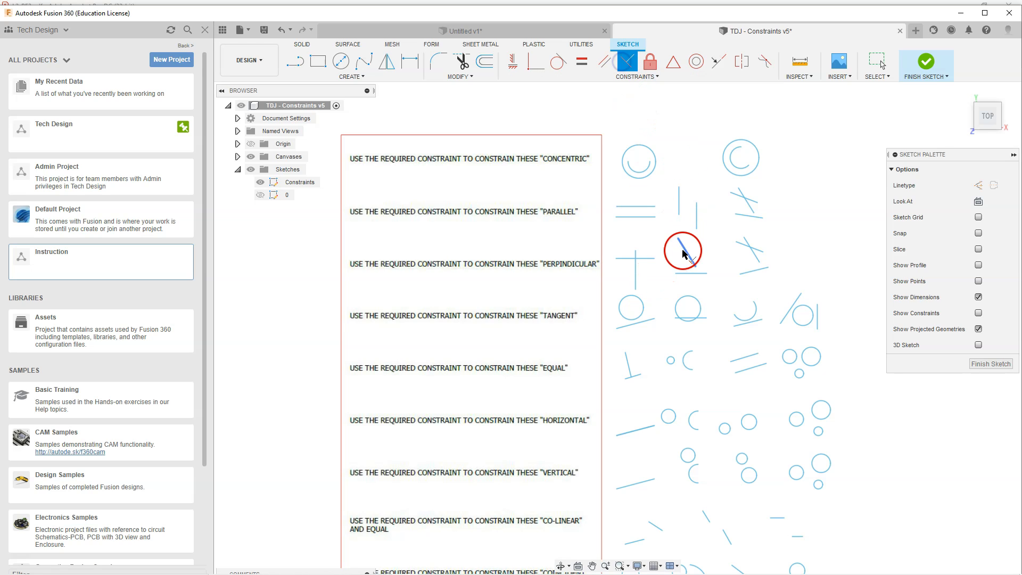
pyautogui.click(691, 270)
pyautogui.click(697, 274)
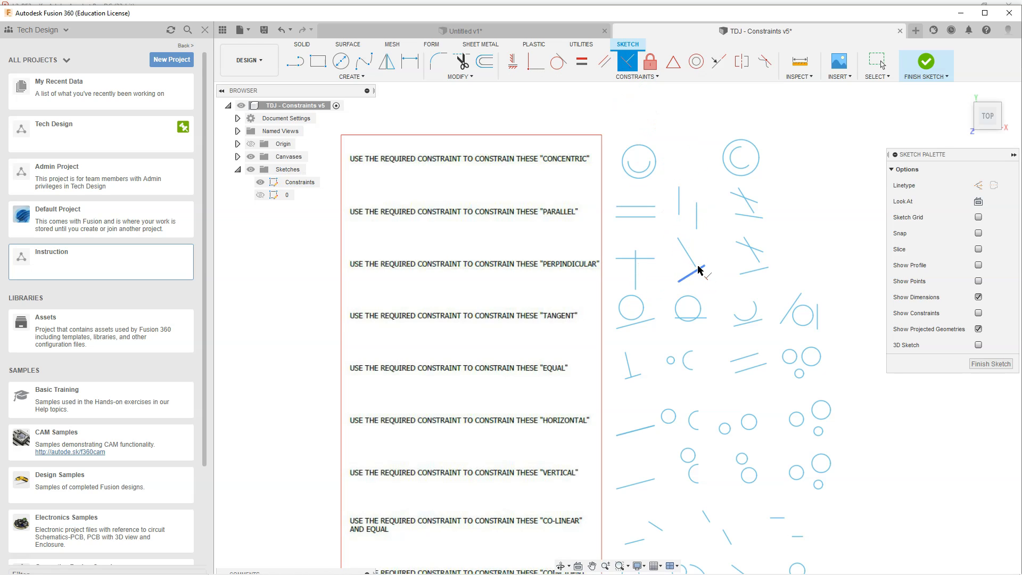
pyautogui.click(706, 278)
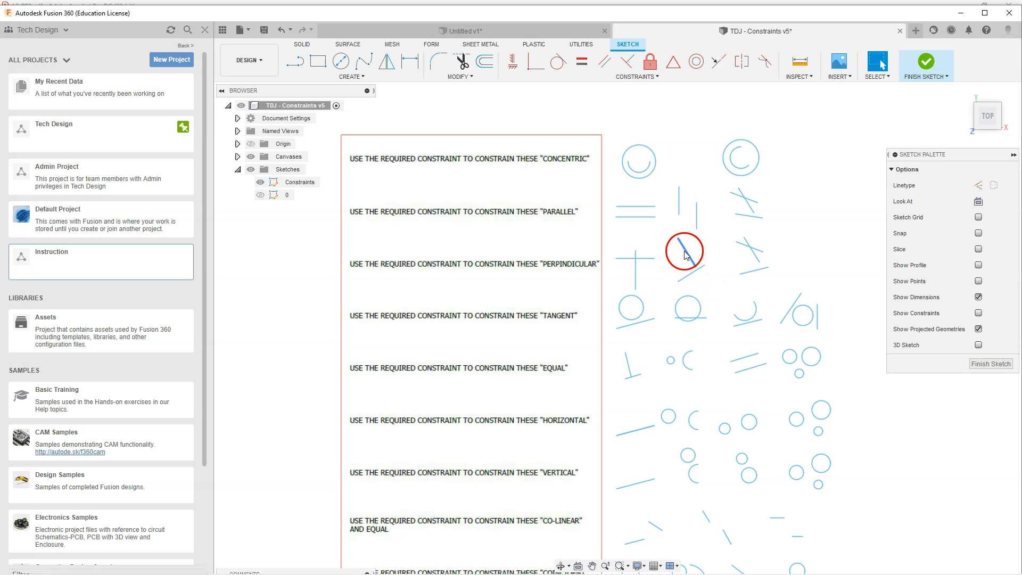
pyautogui.click(697, 272)
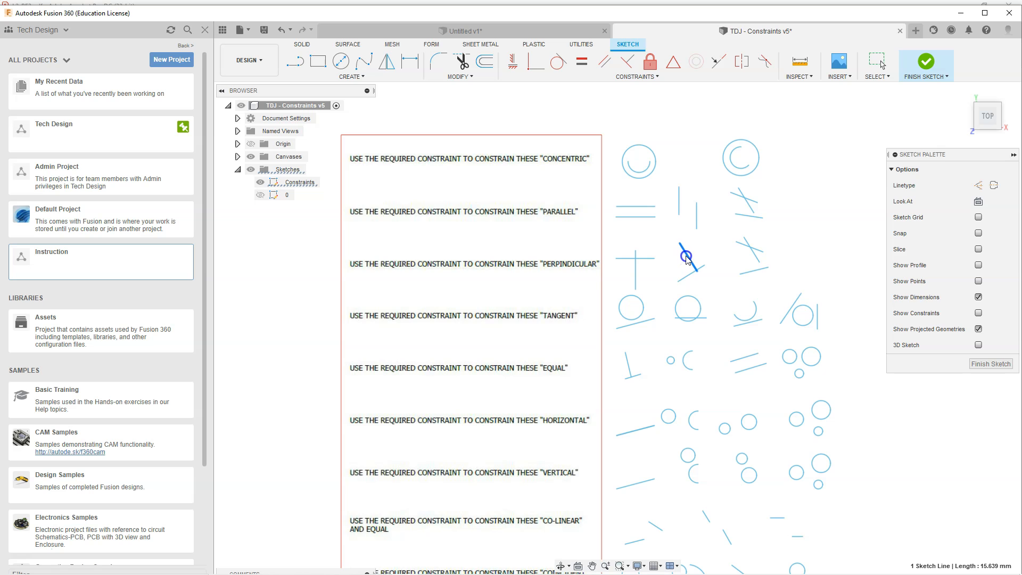
pyautogui.scroll(-2, 650, 322)
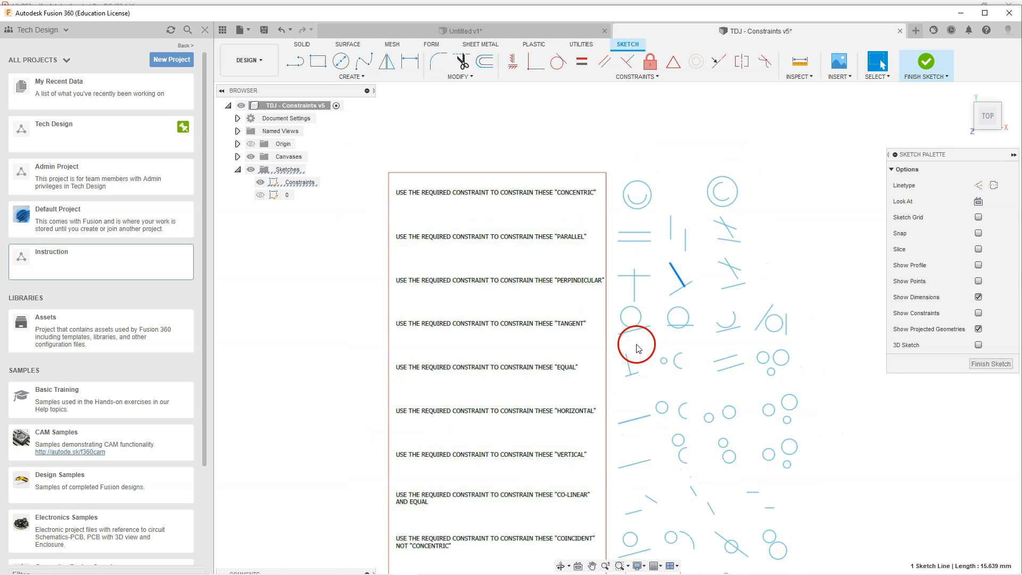
pyautogui.scroll(4, 636, 346)
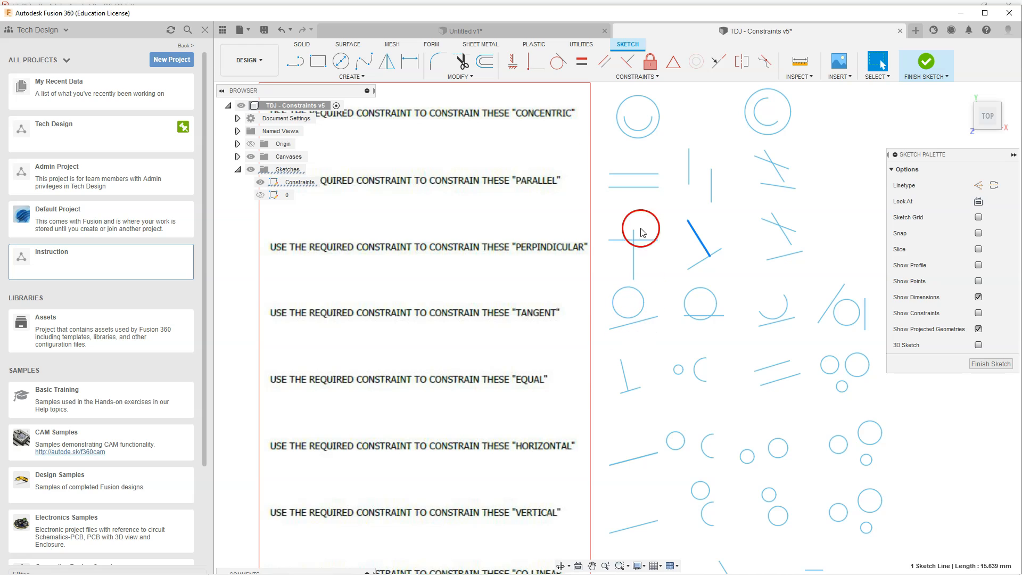
pyautogui.click(562, 64)
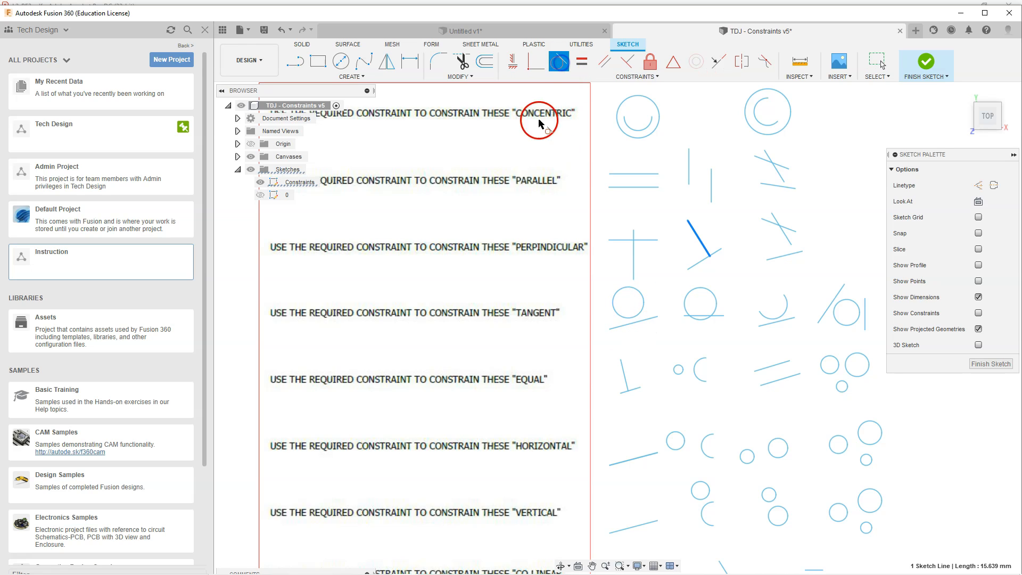
pyautogui.click(642, 292)
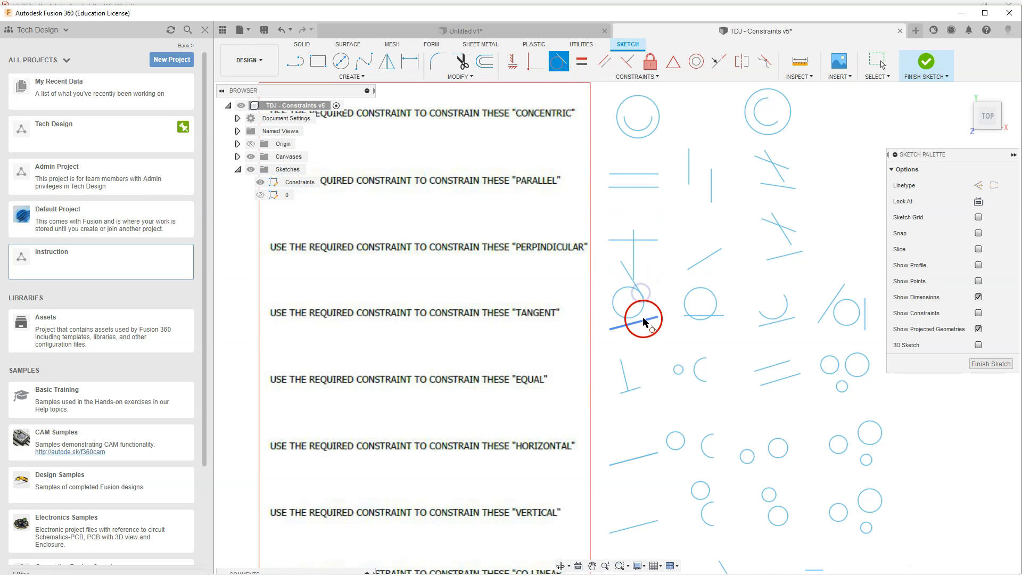
pyautogui.click(640, 324)
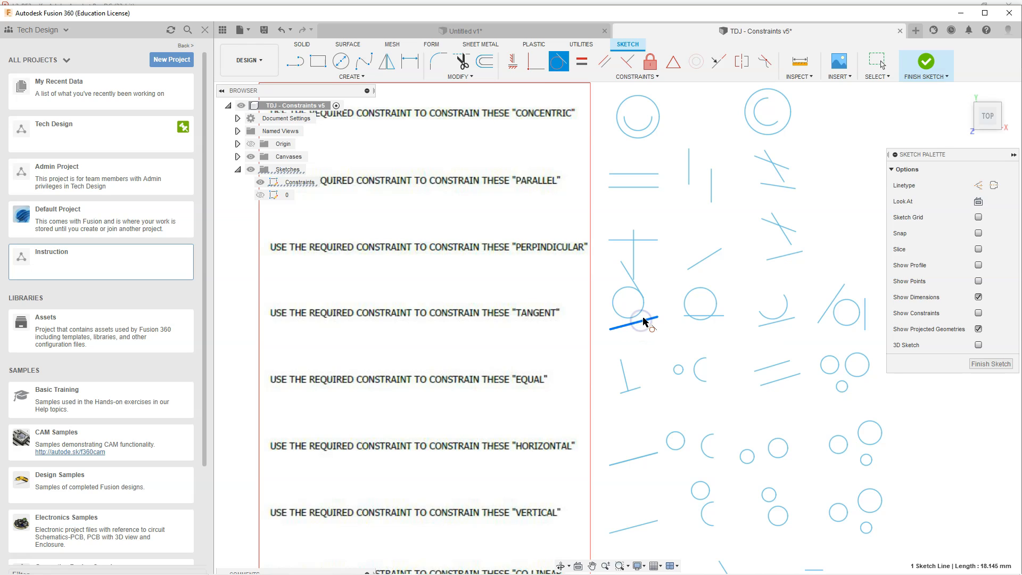
pyautogui.hotkey('ctrl', 'z')
# Apply tangent constraints between the circle and line in each of the first two pairs of the "TANGENT" row
pyautogui.click(558, 60)
pyautogui.click(614, 290)
pyautogui.click(621, 326)
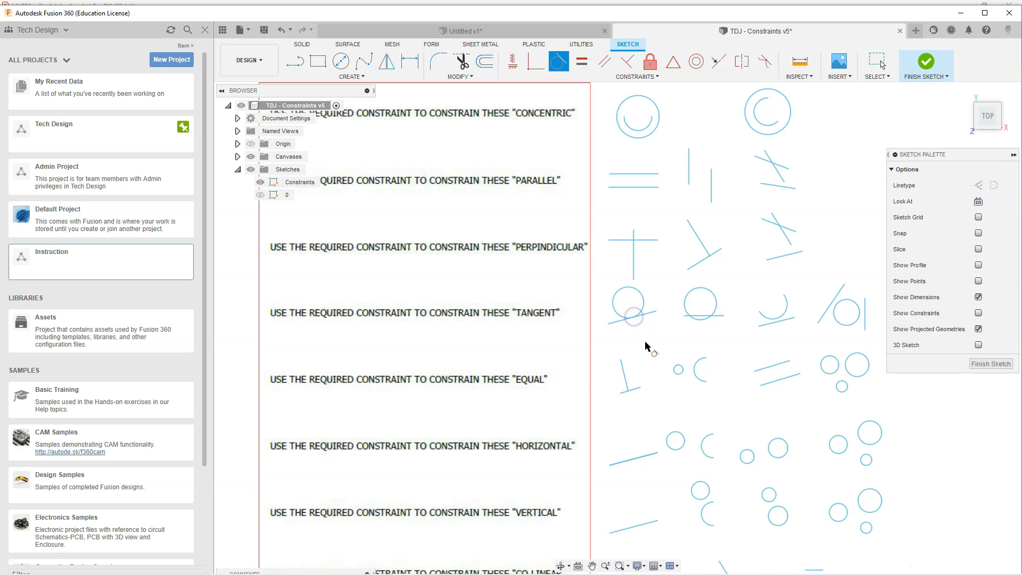
pyautogui.click(691, 297)
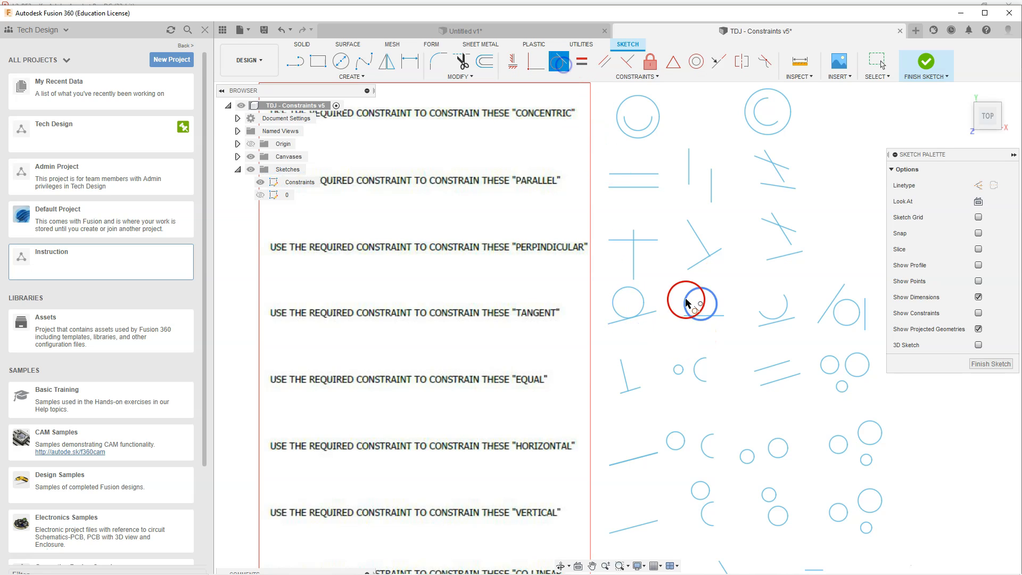
pyautogui.click(721, 317)
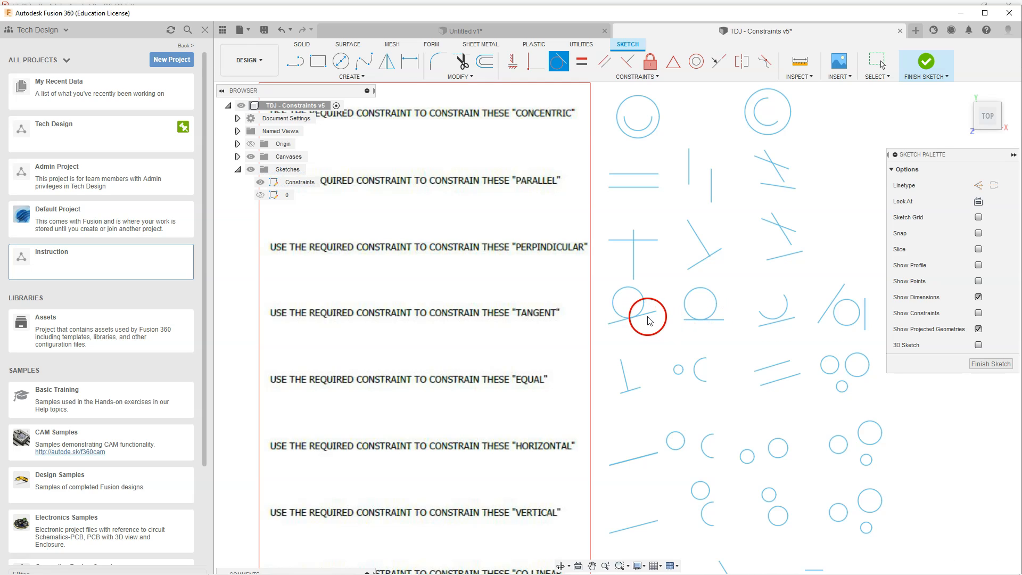
pyautogui.press('Escape')
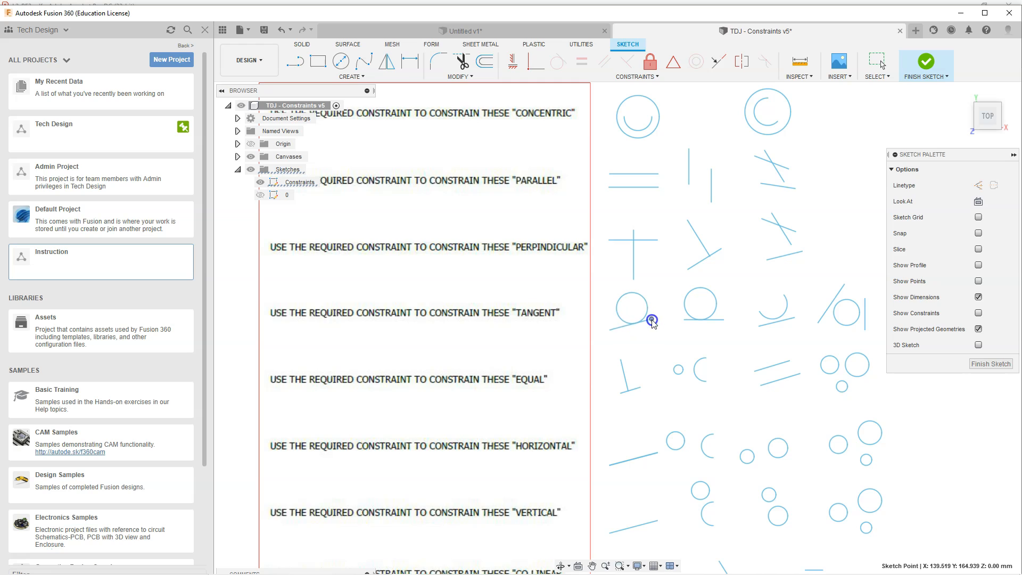
# Test the first tangent pair by shifting the line's lower endpoint and the circle's centre slightly, and deselect it
pyautogui.click(604, 328)
pyautogui.moveTo(611, 333)
pyautogui.mouseDown()
pyautogui.moveTo(606, 320)
pyautogui.moveTo(617, 333)
pyautogui.mouseUp()
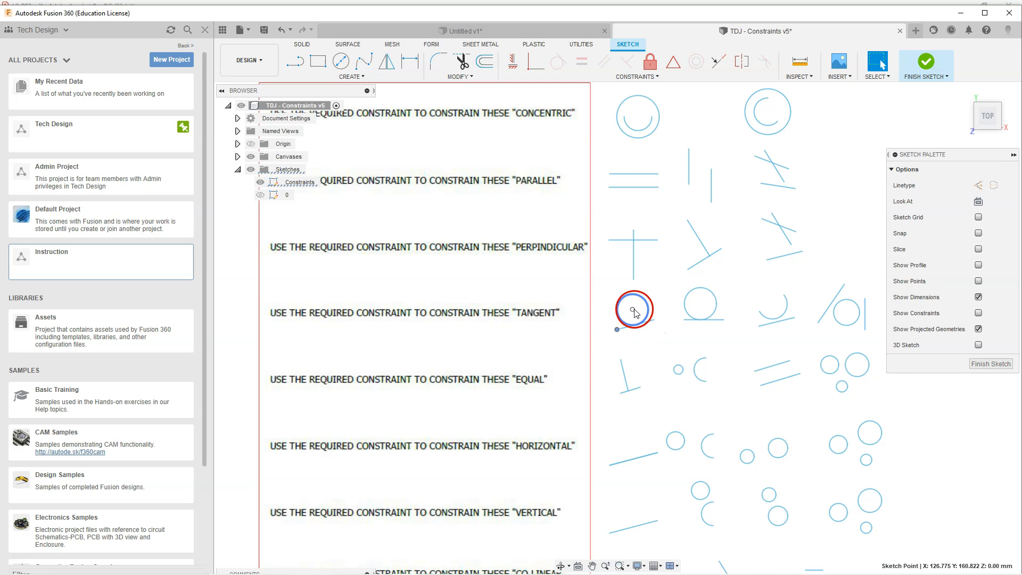
pyautogui.moveTo(634, 310)
pyautogui.mouseDown()
pyautogui.moveTo(656, 297)
pyautogui.moveTo(511, 339)
pyautogui.moveTo(632, 309)
pyautogui.mouseUp()
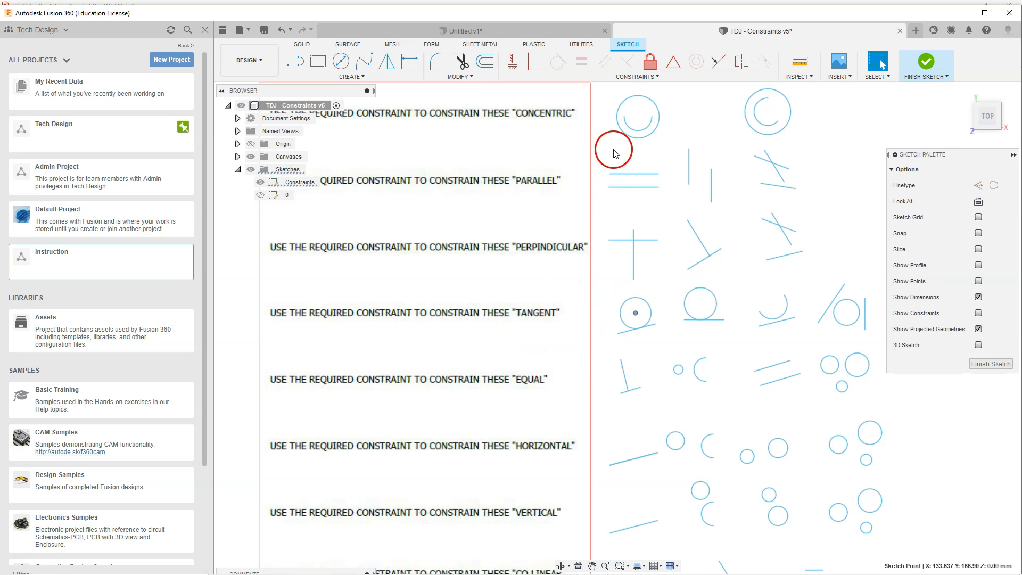
pyautogui.click(622, 262)
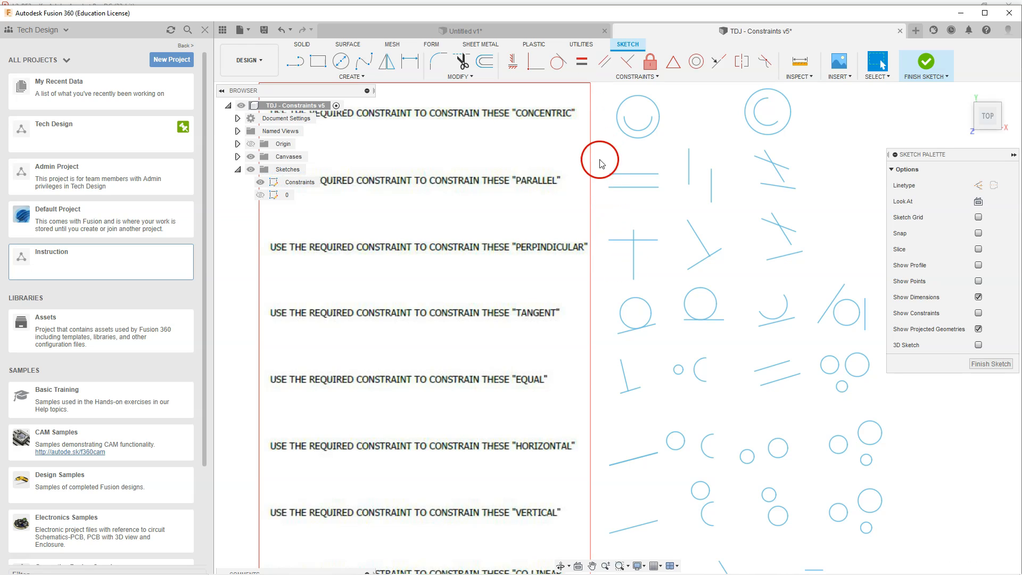
# Apply an equal constraint to the first pair of lines in the "EQUAL" row
pyautogui.click(582, 61)
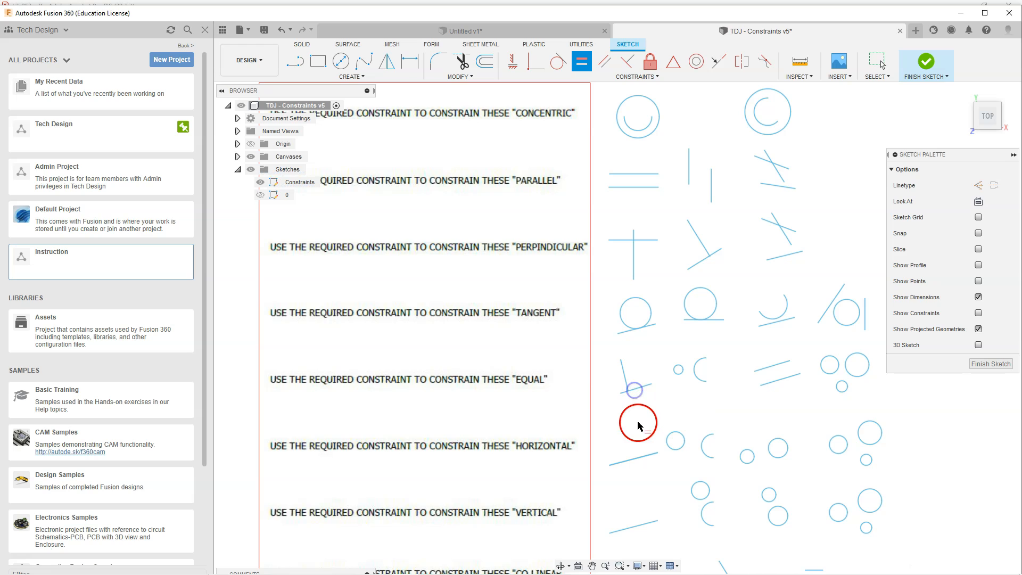
pyautogui.press('Escape')
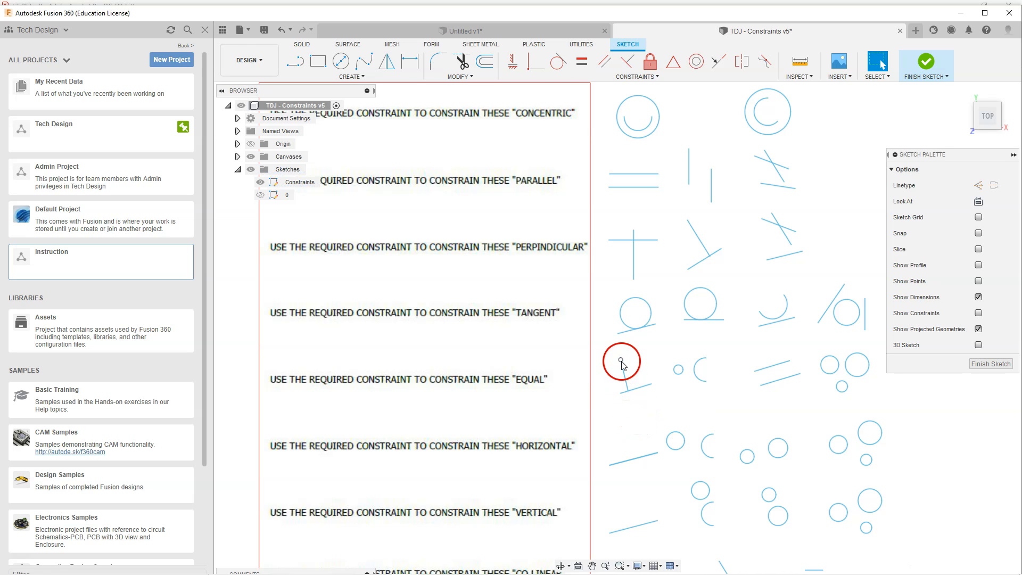
# Test the first equal line pair by swinging the upper line's free endpoint outward and back to its upright slant
pyautogui.click(623, 365)
pyautogui.moveTo(611, 317)
pyautogui.mouseDown()
pyautogui.moveTo(598, 299)
pyautogui.moveTo(565, 328)
pyautogui.moveTo(598, 356)
pyautogui.moveTo(655, 344)
pyautogui.mouseUp()
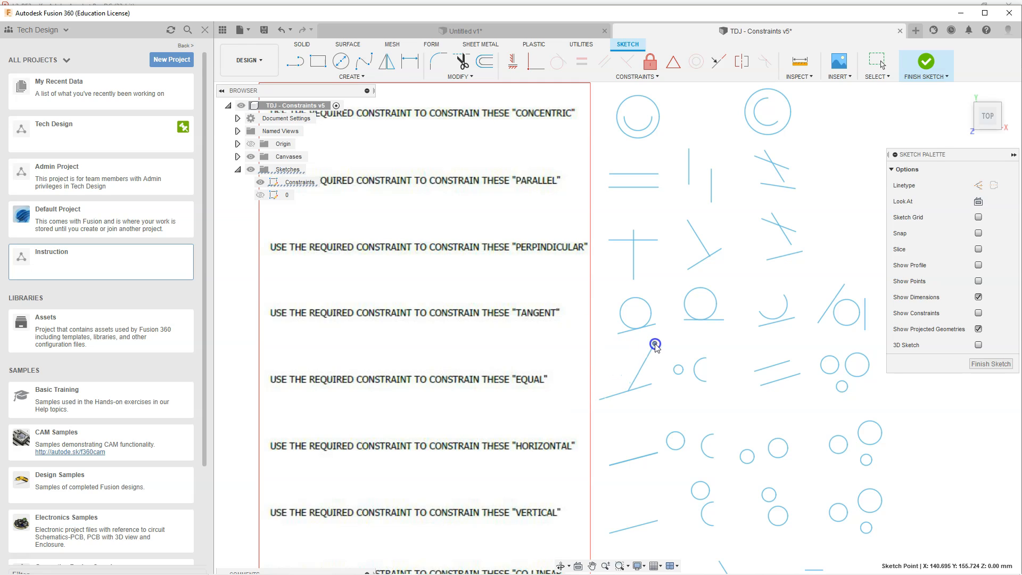
pyautogui.moveTo(583, 359)
pyautogui.mouseDown()
pyautogui.moveTo(566, 345)
pyautogui.moveTo(616, 363)
pyautogui.mouseUp()
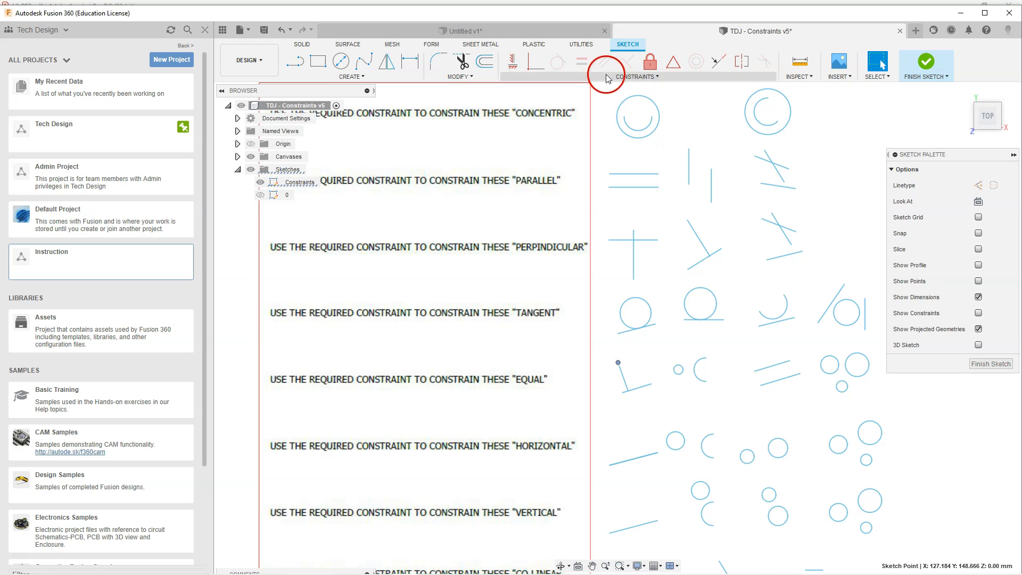
# Apply an equal constraint between the small circle and the arc in the second pair of the "EQUAL" row
pyautogui.click(582, 61)
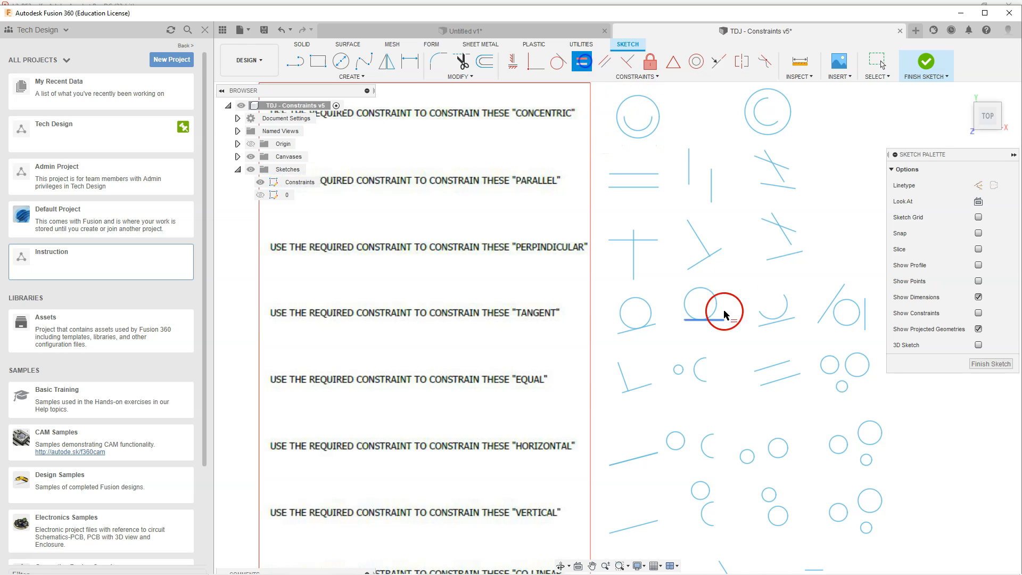
pyautogui.click(678, 368)
pyautogui.click(699, 366)
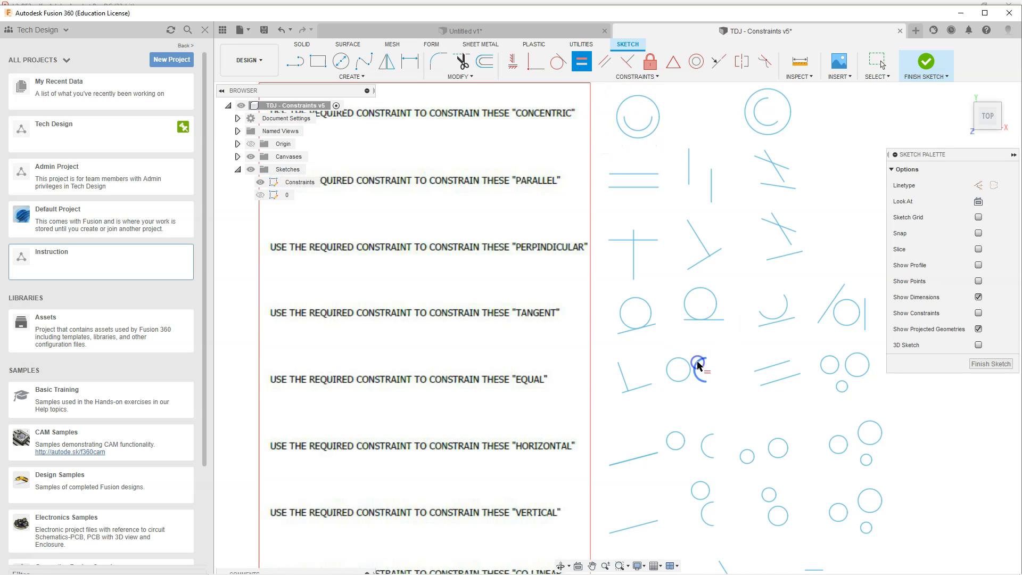
pyautogui.press('Escape')
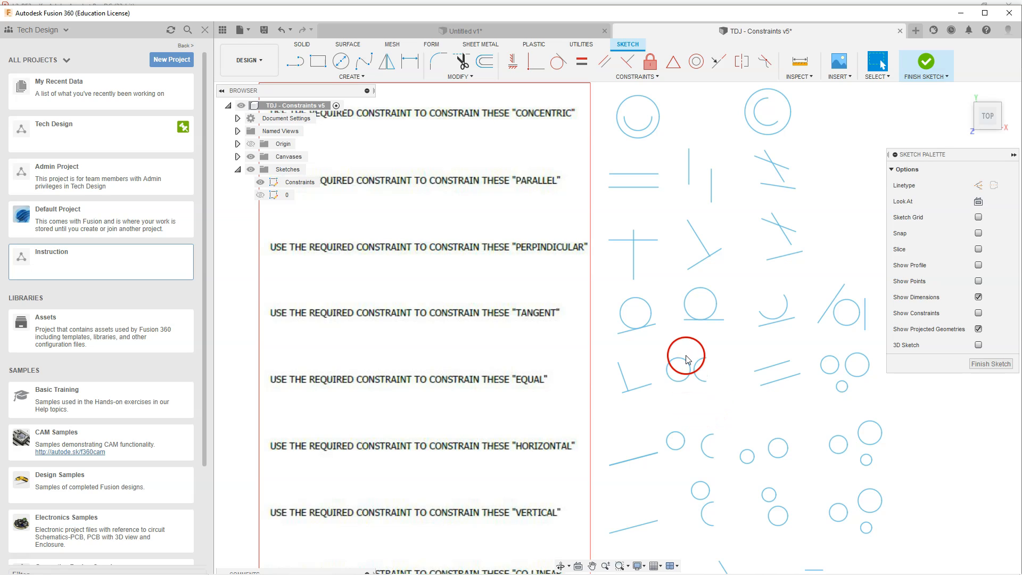
# Test the equal circle and arc by moving the arc away from the circle and nudging the circle's centre
pyautogui.click(682, 362)
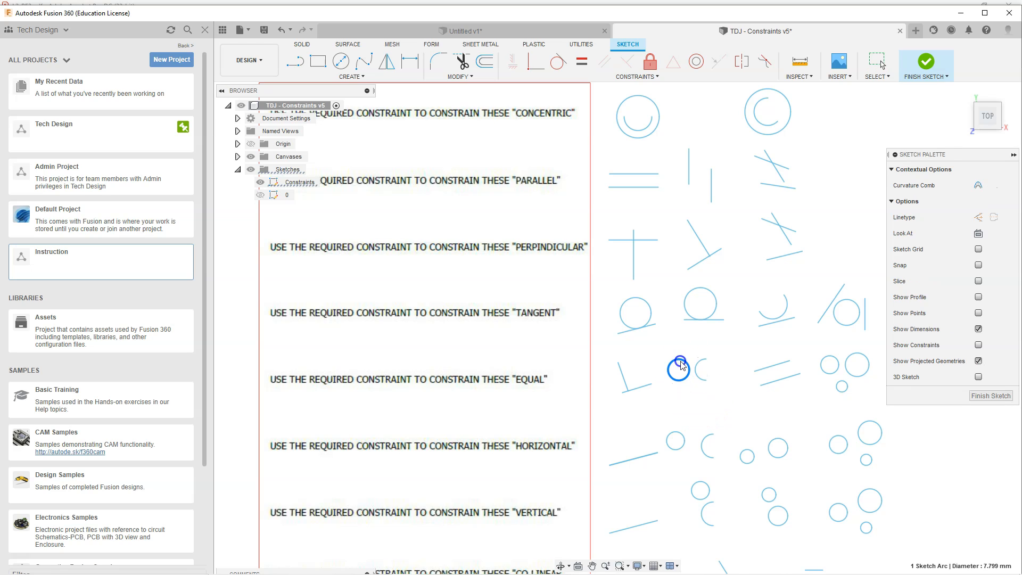
pyautogui.click(706, 371)
pyautogui.click(724, 356)
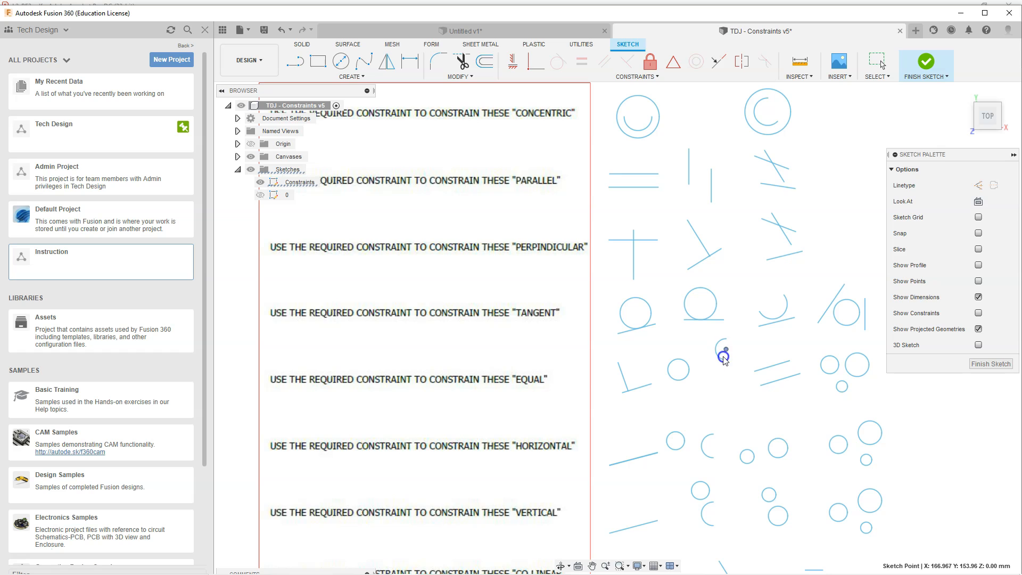
pyautogui.moveTo(679, 370); pyautogui.dragTo(685, 369)
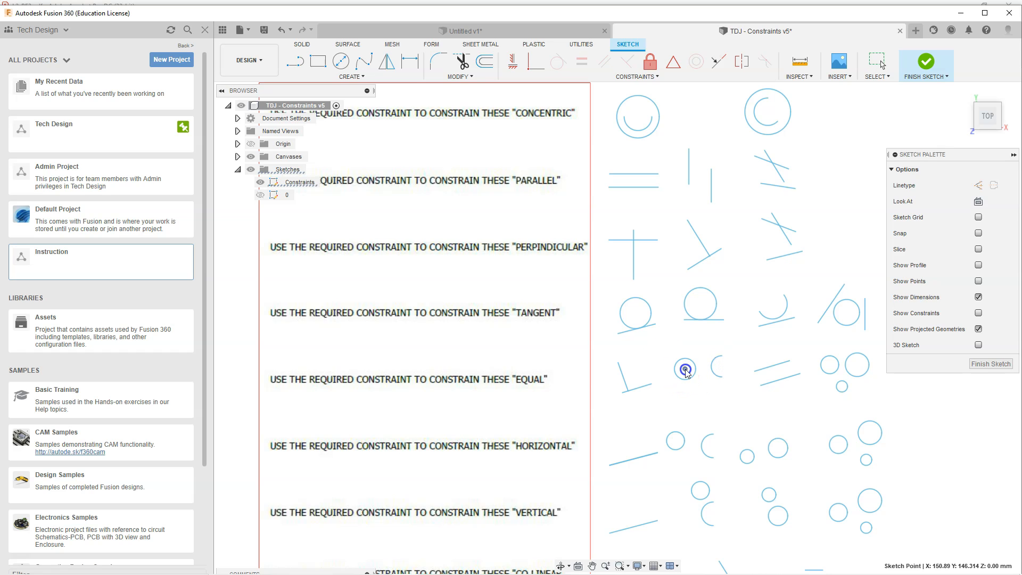
# Apply a Horizontal/Vertical constraint to the slanted line in the "HORIZONTAL" row
pyautogui.scroll(1, 630, 293)
pyautogui.scroll(-6, 669, 359)
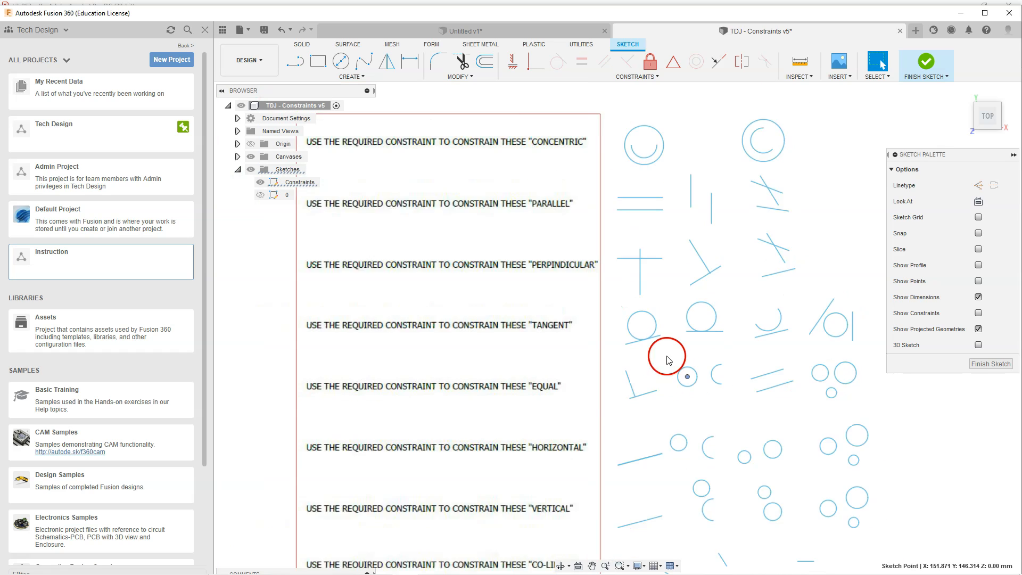
pyautogui.scroll(4, 696, 468)
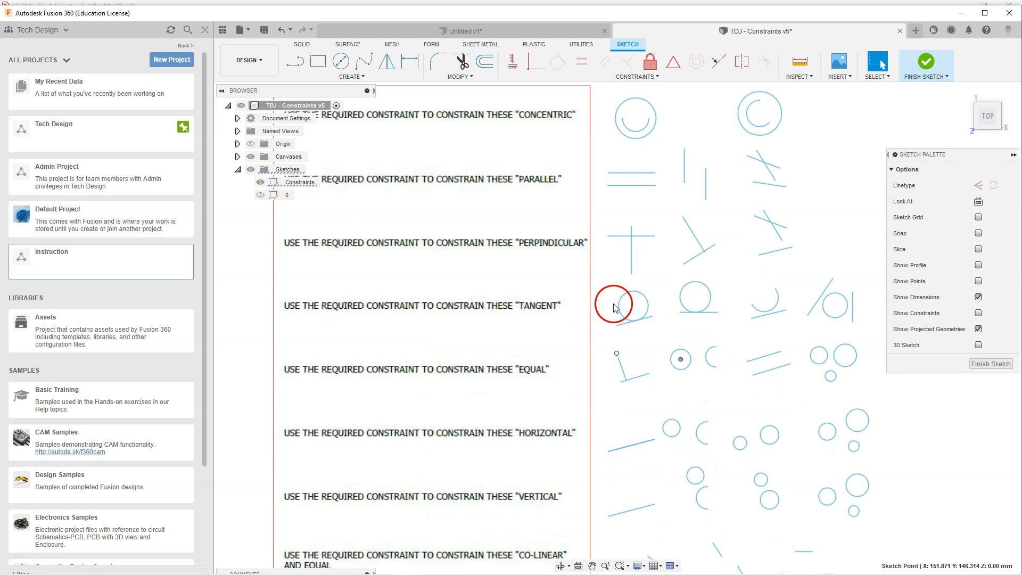
pyautogui.click(519, 65)
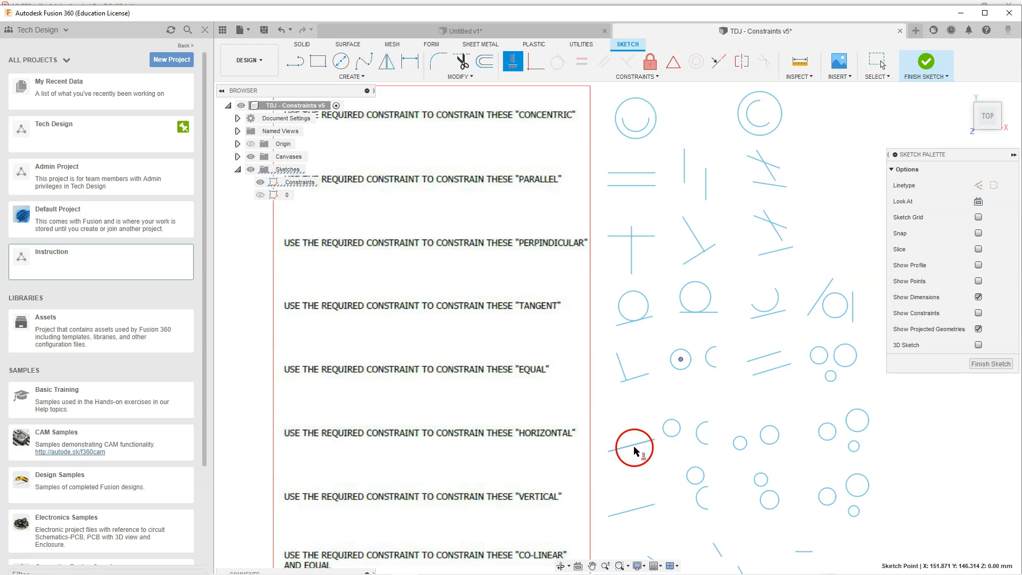
pyautogui.press('Escape')
pyautogui.click(514, 62)
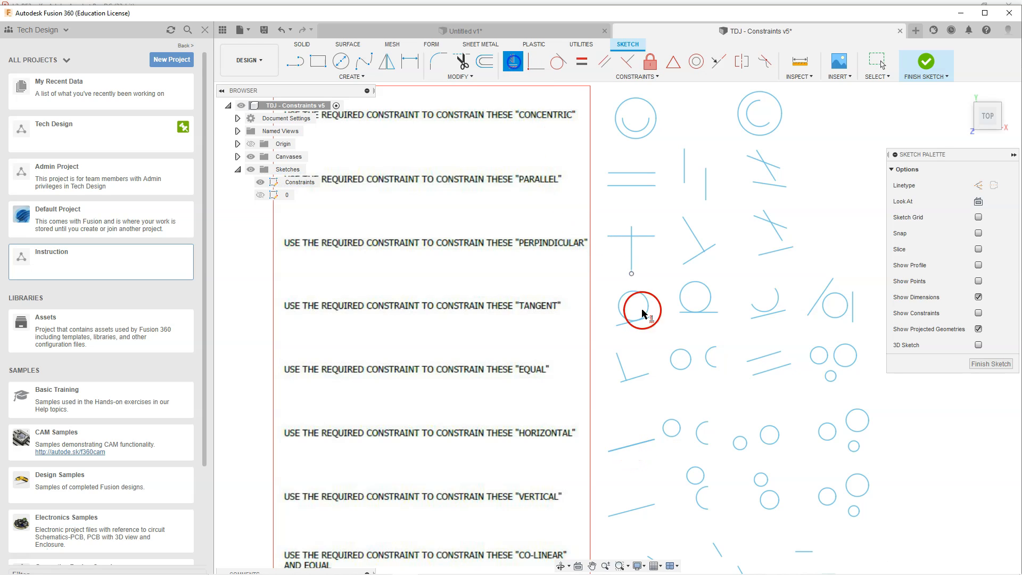
pyautogui.click(644, 445)
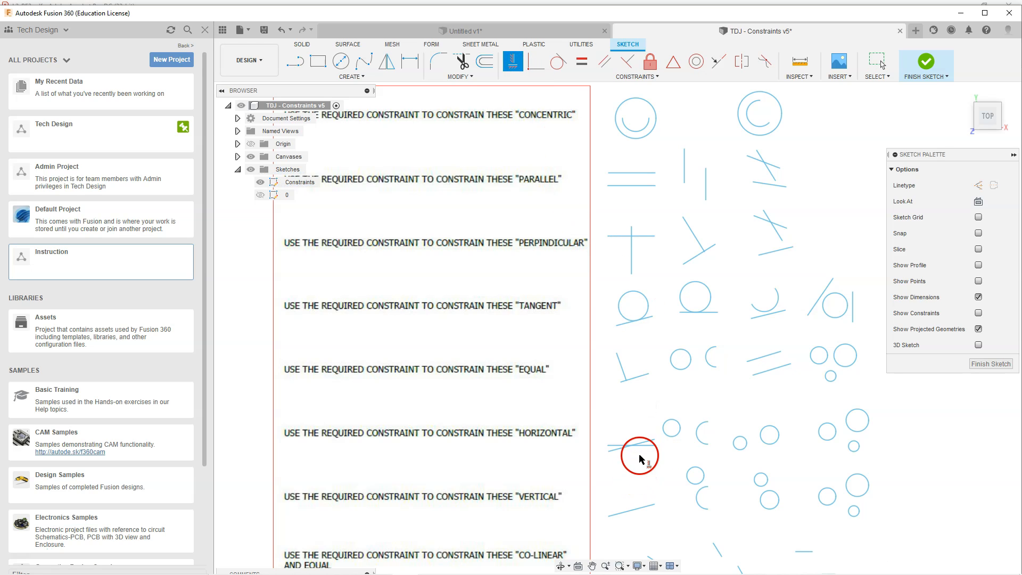
pyautogui.press('Escape')
pyautogui.click(648, 444)
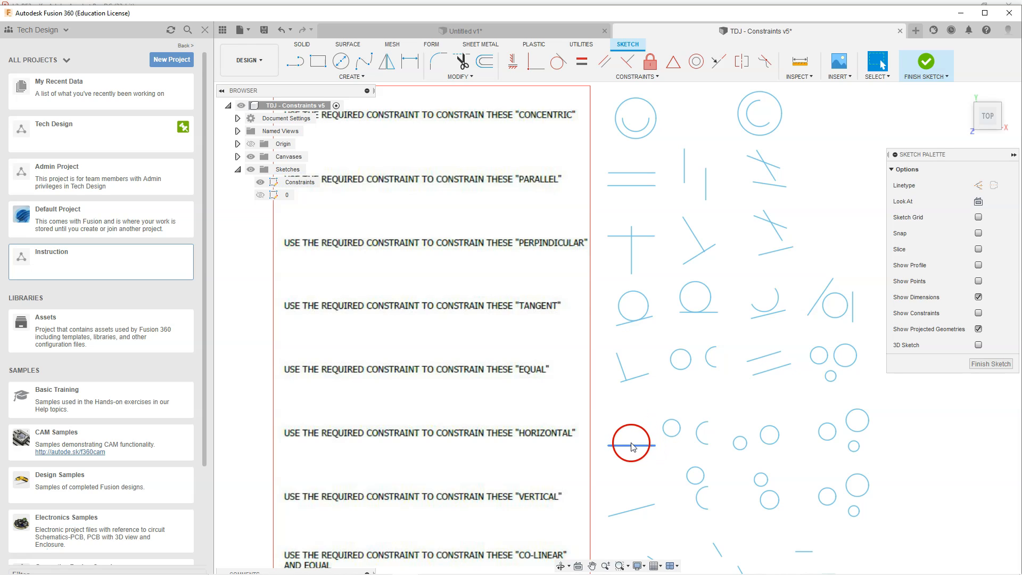
# Sketch a steeply slanted line crossing the horizontal line in the "HORIZONTAL" row
pyautogui.click(296, 65)
pyautogui.click(605, 412)
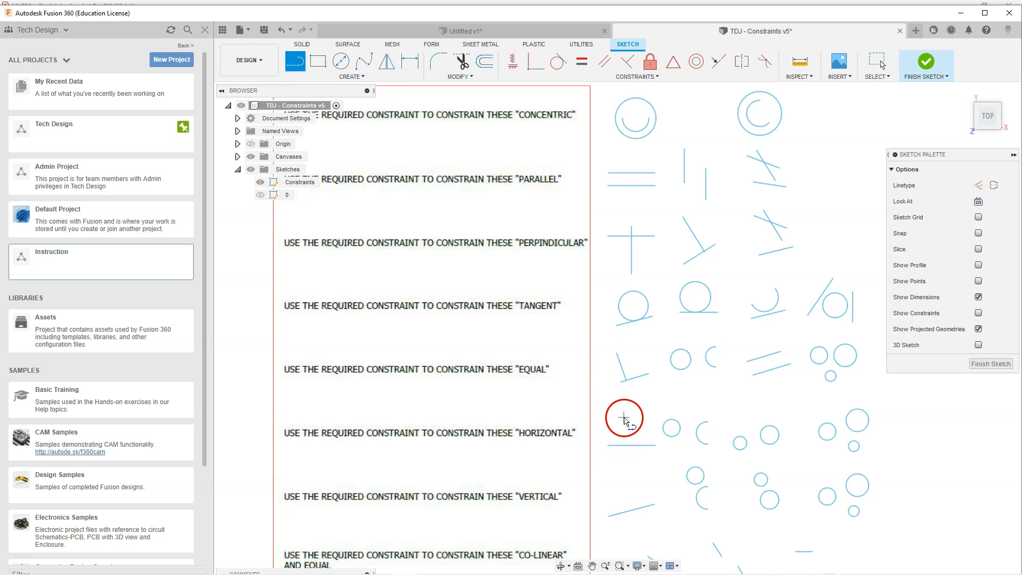
pyautogui.click(614, 399)
pyautogui.press('Escape')
pyautogui.click(636, 446)
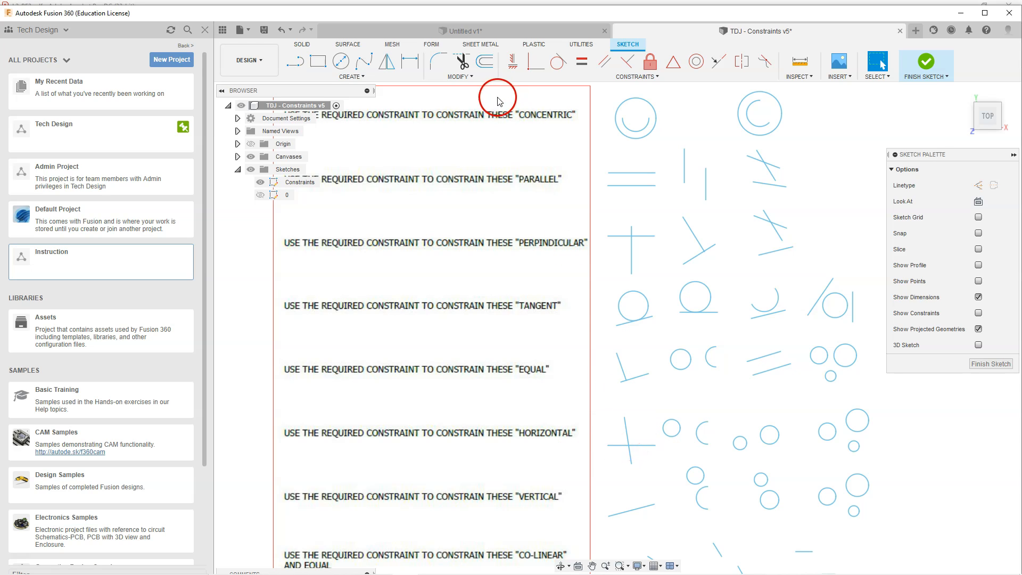
# Apply a Horizontal/Vertical constraint to the steep crossing line so that it stands vertical
pyautogui.click(512, 61)
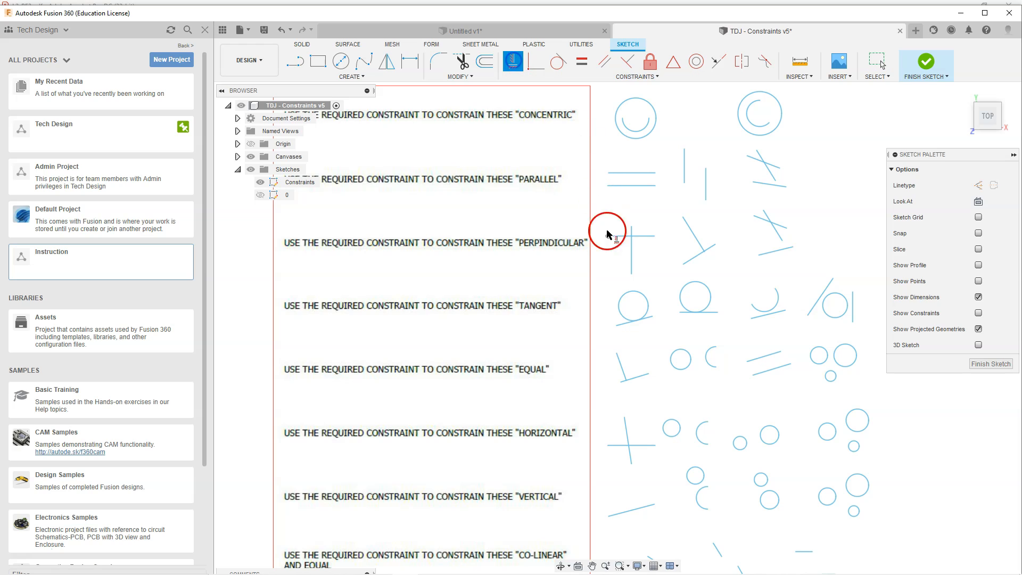
pyautogui.click(633, 415)
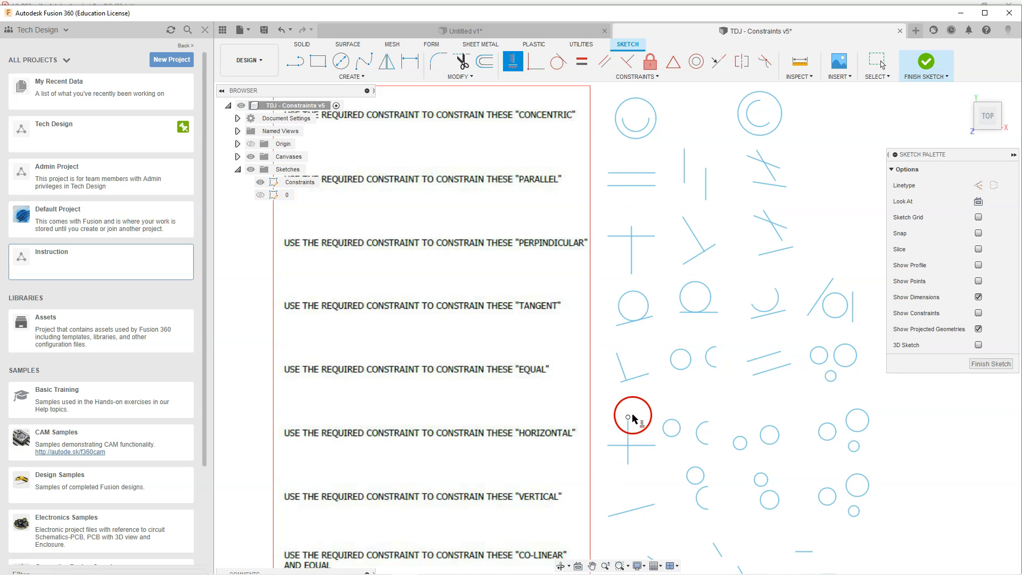
pyautogui.moveTo(633, 418); pyautogui.dragTo(638, 437)
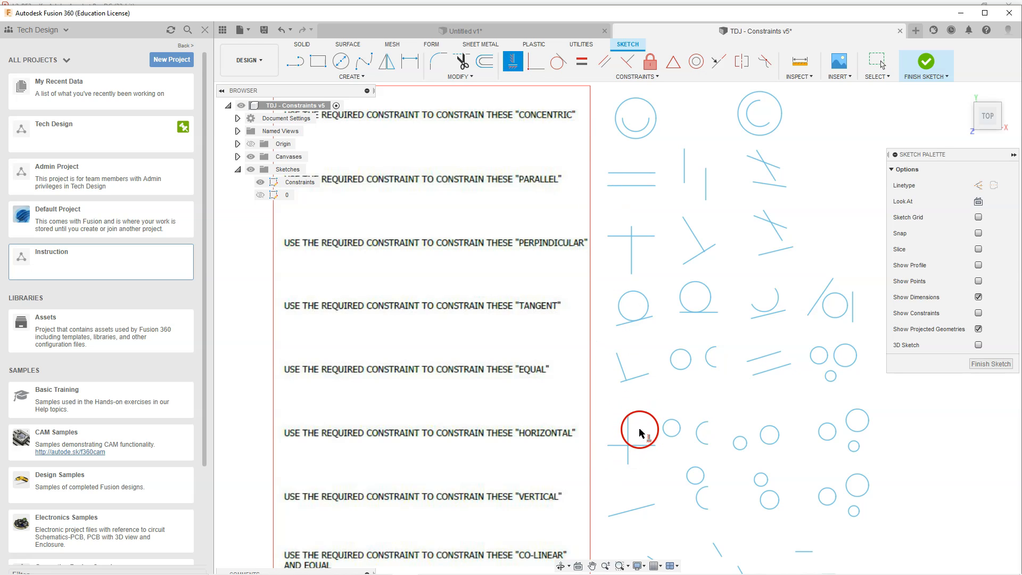
pyautogui.press('Escape')
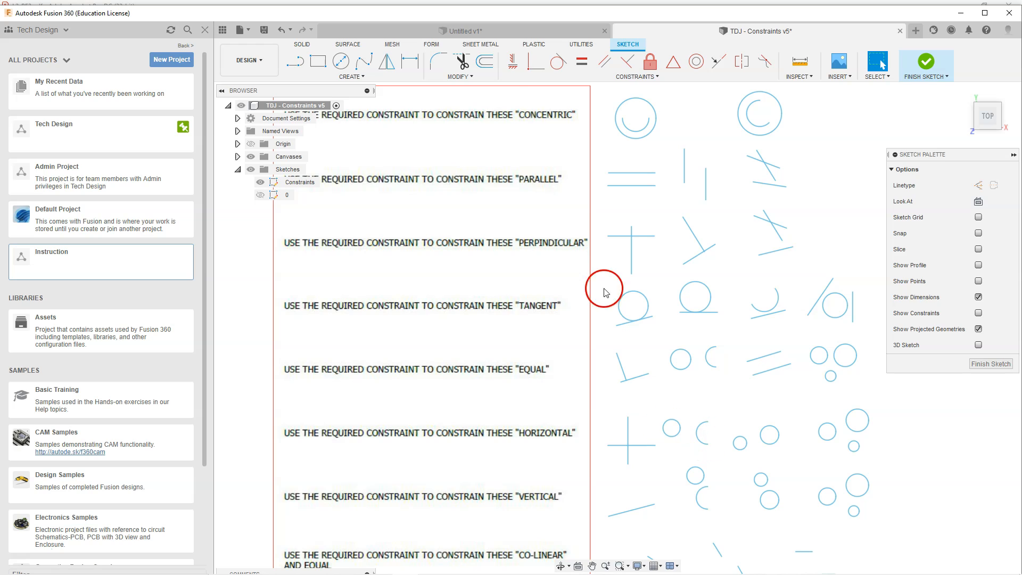
# Align the circle and arc centres horizontally, and likewise the two neighbouring circles' centres, in the "HORIZONTAL" row with Horizontal/Vertical constraints
pyautogui.click(513, 62)
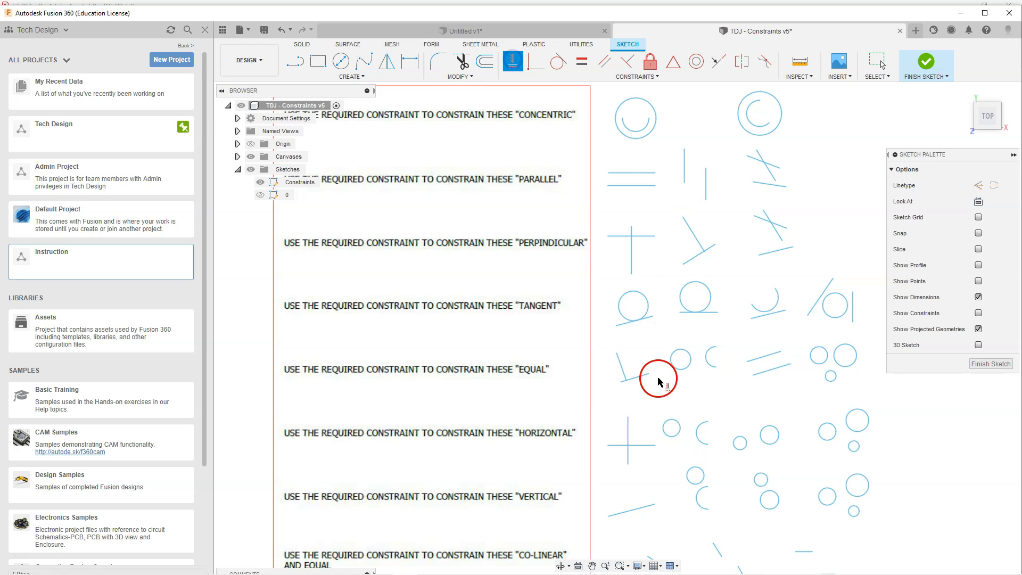
pyautogui.click(671, 430)
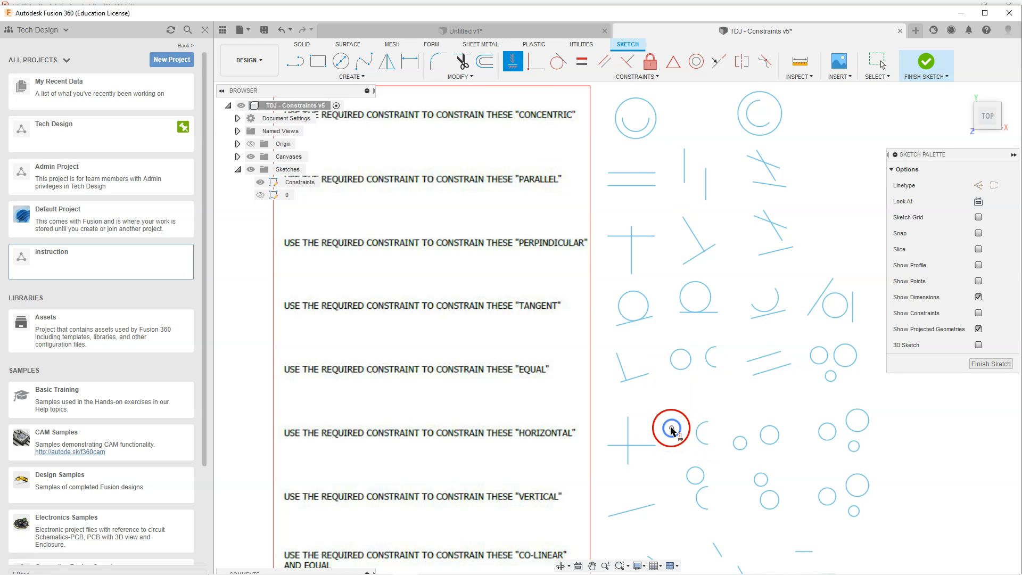
pyautogui.click(707, 429)
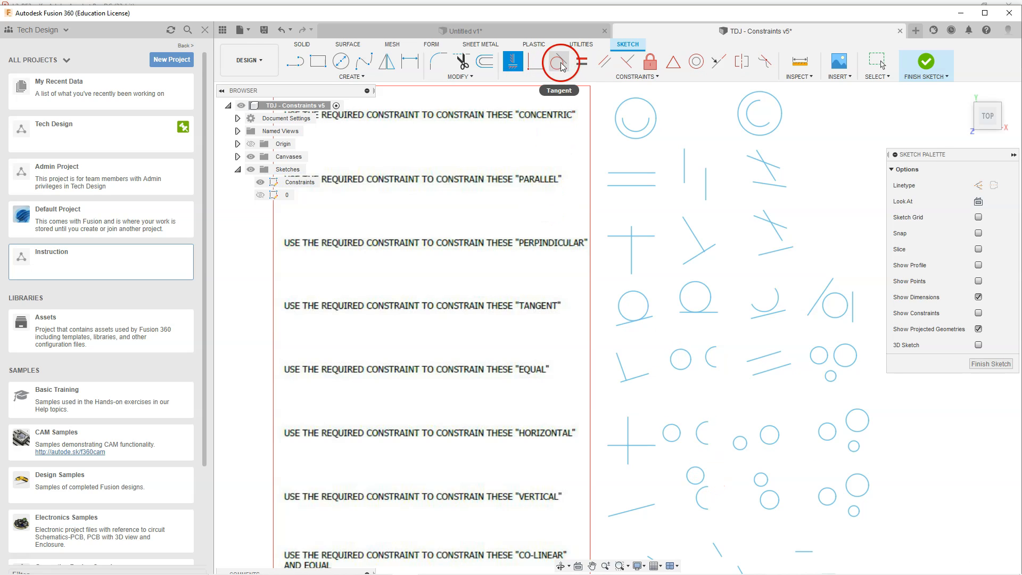
pyautogui.click(770, 435)
pyautogui.click(741, 442)
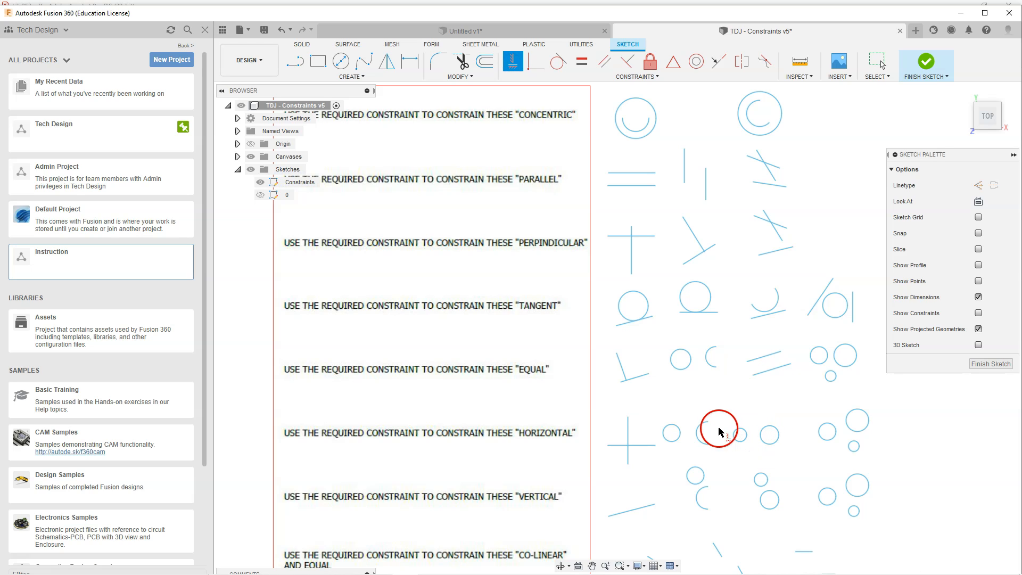
pyautogui.press('Escape')
# Test the aligned pair of circles in the "HORIZONTAL" row by moving the smaller circle upward
pyautogui.moveTo(738, 433); pyautogui.dragTo(734, 420)
pyautogui.click(775, 420)
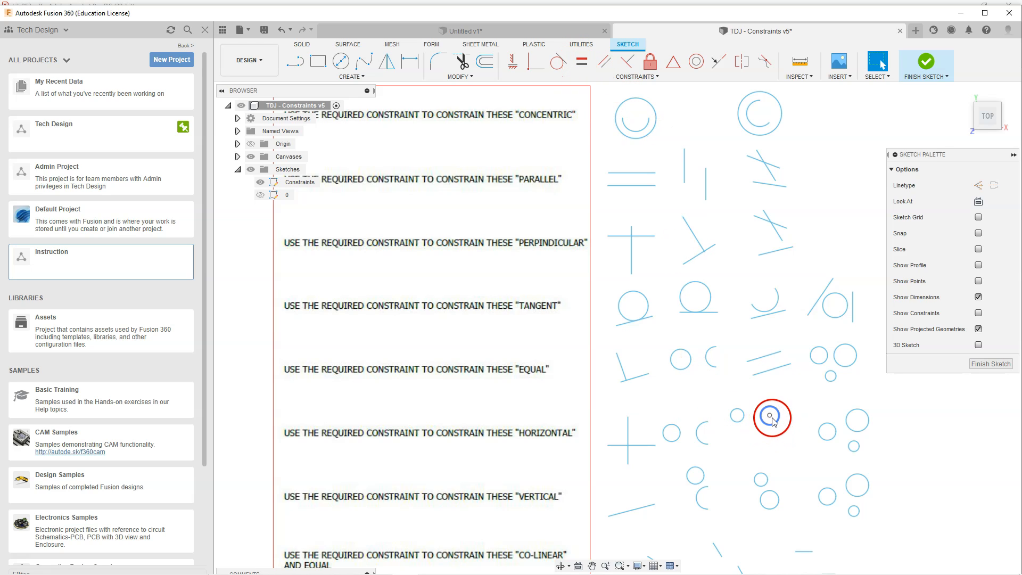
pyautogui.click(730, 407)
pyautogui.click(700, 431)
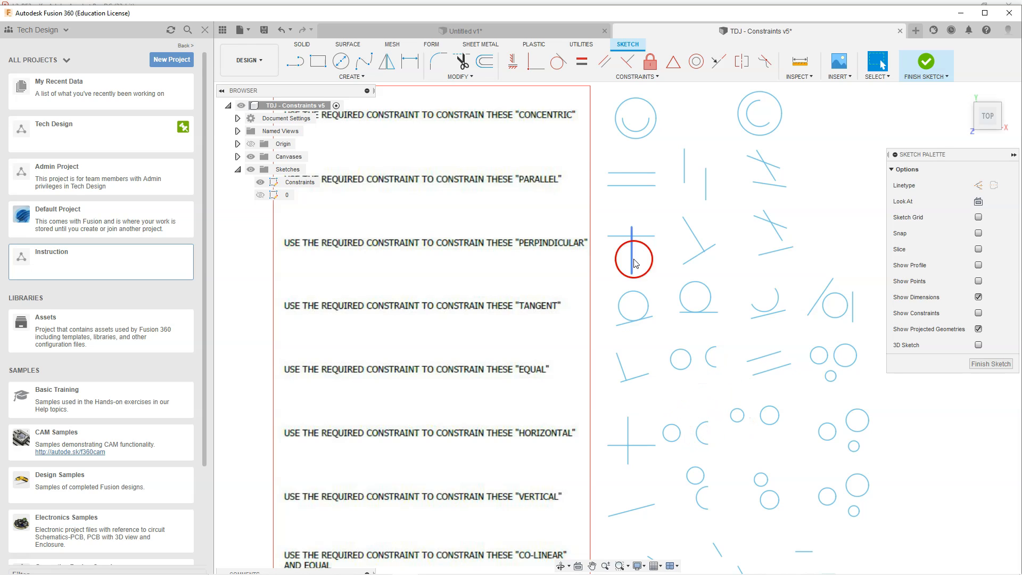
# Constrain the smaller circle's centre horizontally to the arc's centre in the "HORIZONTAL" row and shift the small circle to test the alignment
pyautogui.click(514, 62)
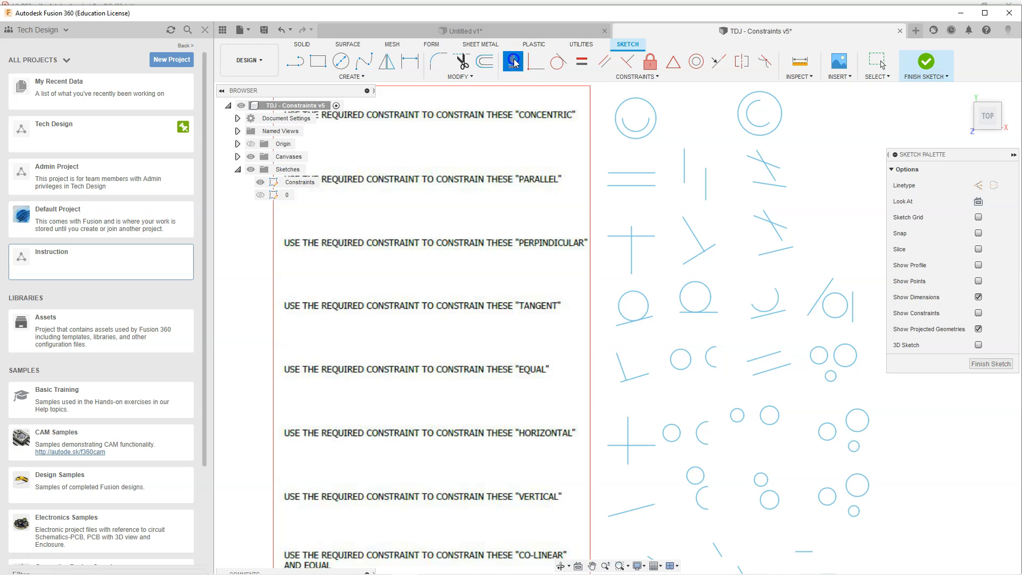
pyautogui.click(738, 416)
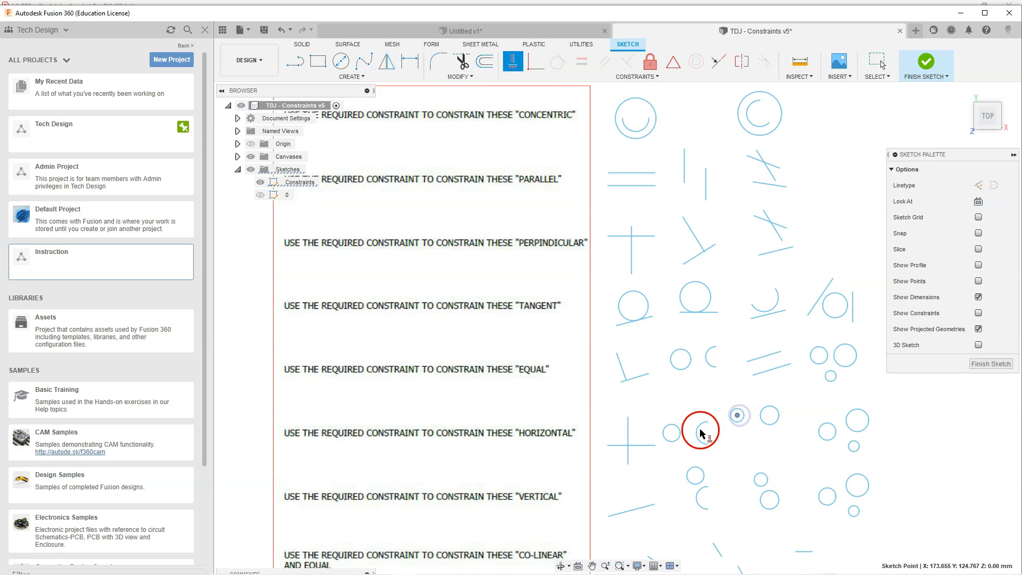
pyautogui.click(708, 432)
pyautogui.press('Escape')
pyautogui.moveTo(749, 429)
pyautogui.mouseDown()
pyautogui.moveTo(750, 412)
pyautogui.moveTo(724, 423)
pyautogui.moveTo(754, 429)
pyautogui.moveTo(744, 425)
pyautogui.mouseUp()
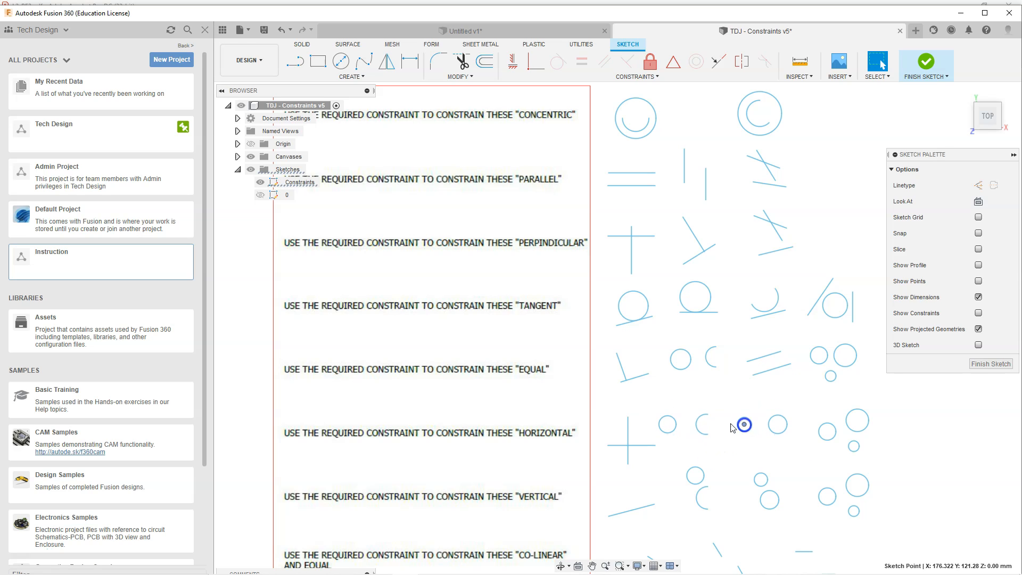
# Swing the slanted line in the "VERTICAL" row to a steeper angle by moving its upper endpoint
pyautogui.scroll(-1, 657, 375)
pyautogui.scroll(3, 660, 548)
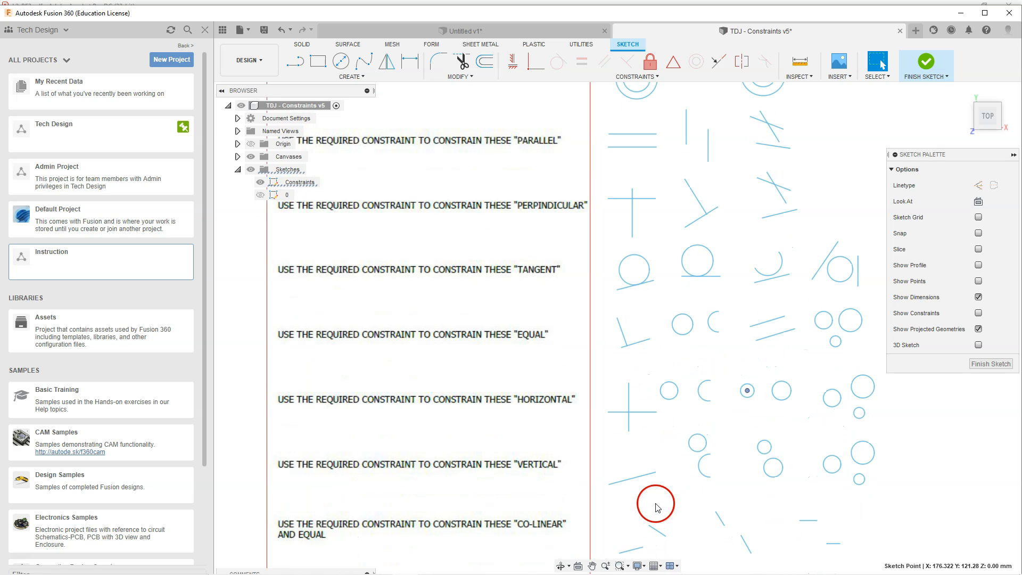
pyautogui.click(648, 473)
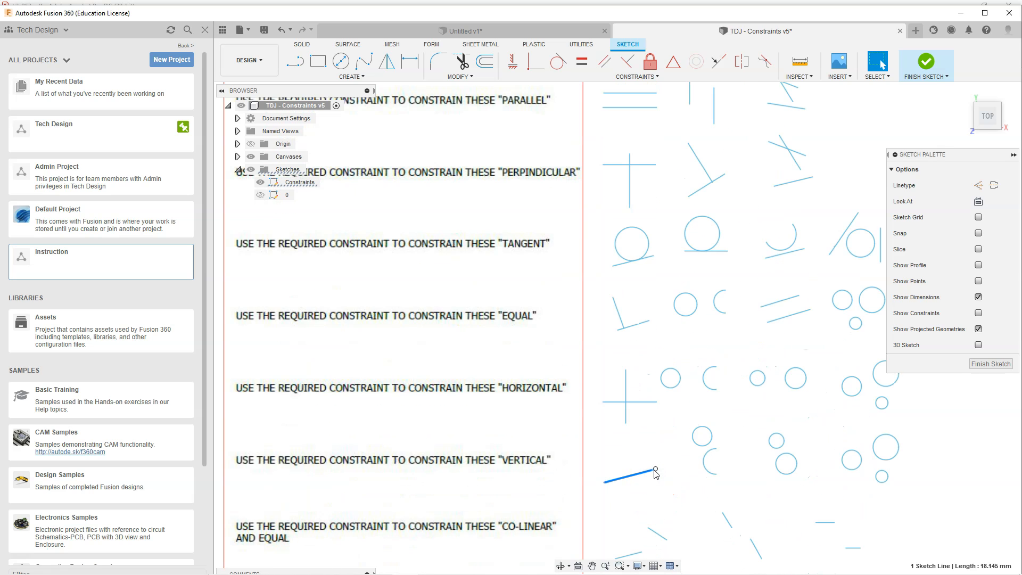
pyautogui.moveTo(655, 470); pyautogui.dragTo(643, 454)
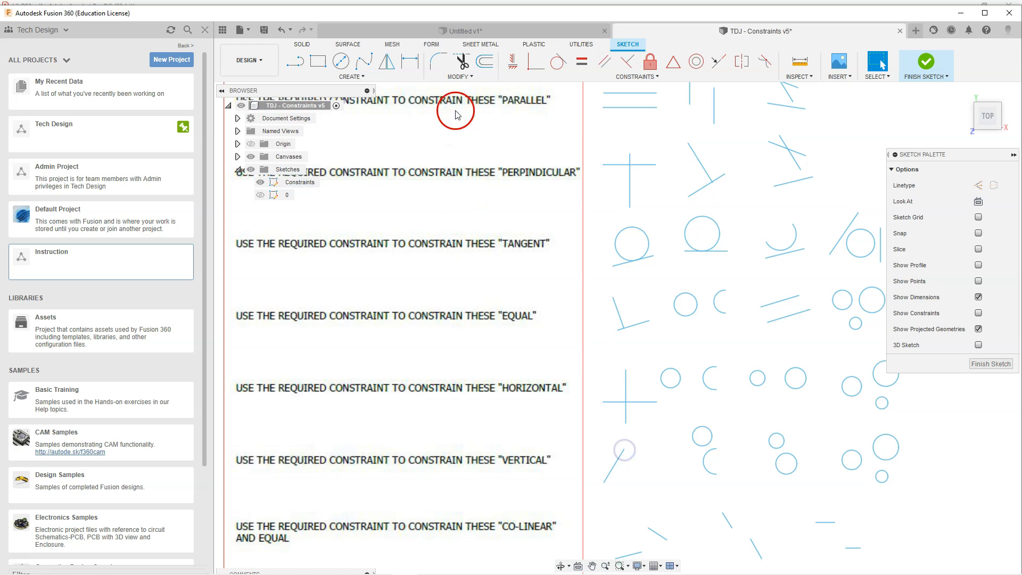
# Apply a Horizontal/Vertical constraint to the steep line in the "VERTICAL" row so that it becomes vertical
pyautogui.click(513, 61)
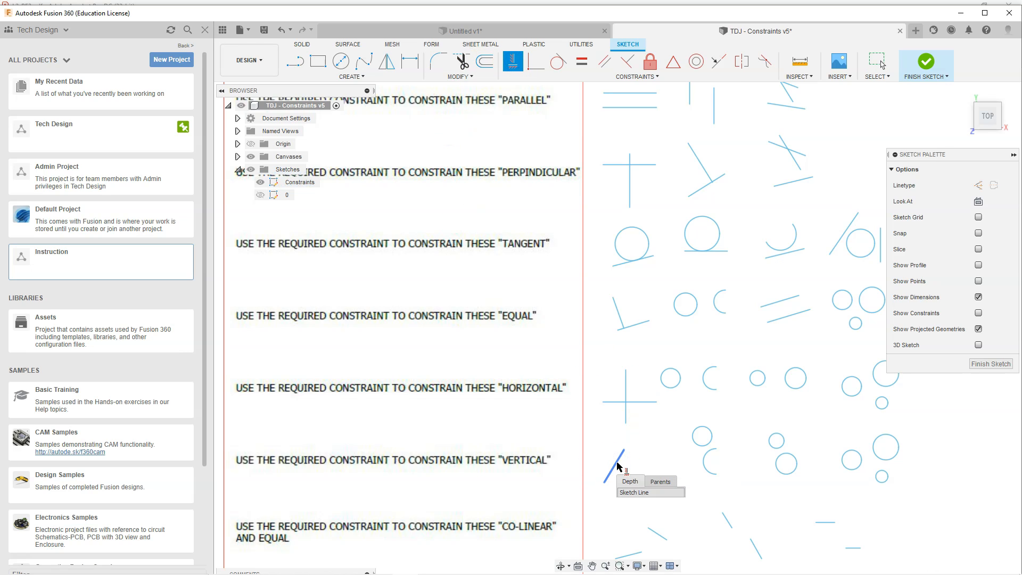
pyautogui.click(508, 59)
pyautogui.click(639, 417)
pyautogui.click(618, 464)
pyautogui.click(660, 470)
pyautogui.click(696, 472)
pyautogui.click(542, 93)
# Constrain the first circle's centre vertically to the arc's centre in the "VERTICAL" row, and vertically align the neighbouring pair of circles
pyautogui.click(513, 61)
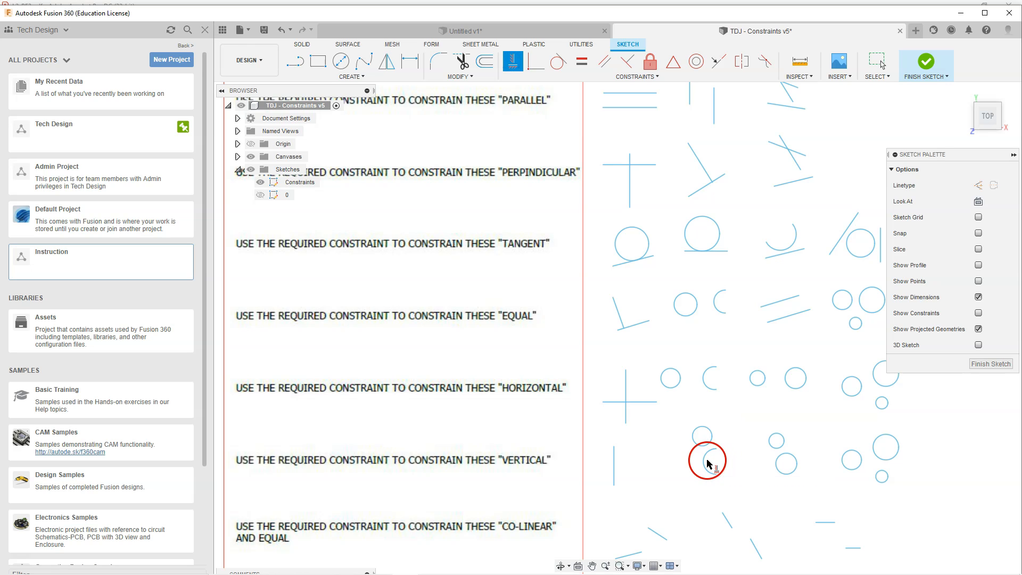
pyautogui.click(703, 436)
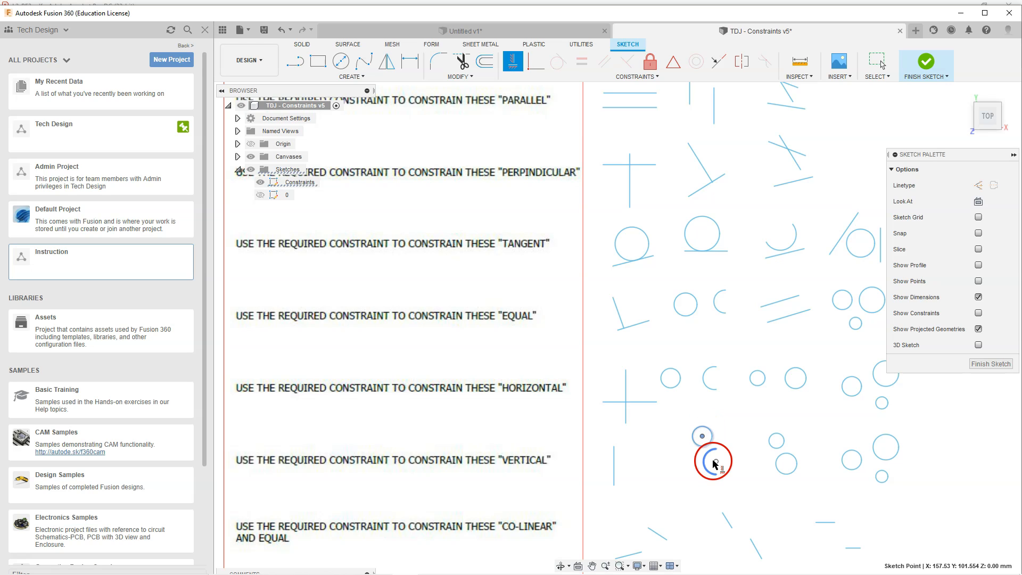
pyautogui.click(716, 462)
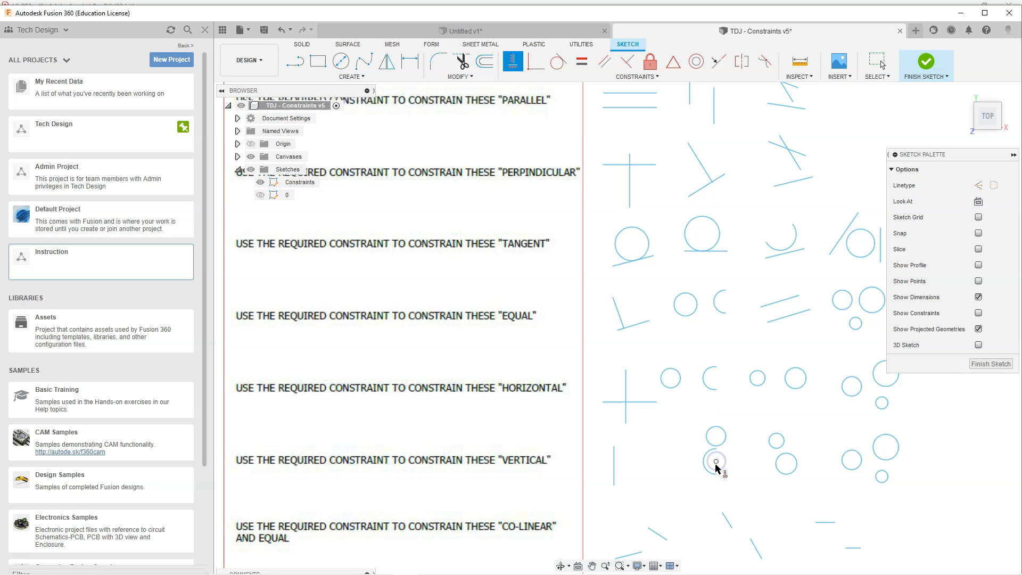
pyautogui.click(776, 441)
pyautogui.click(787, 465)
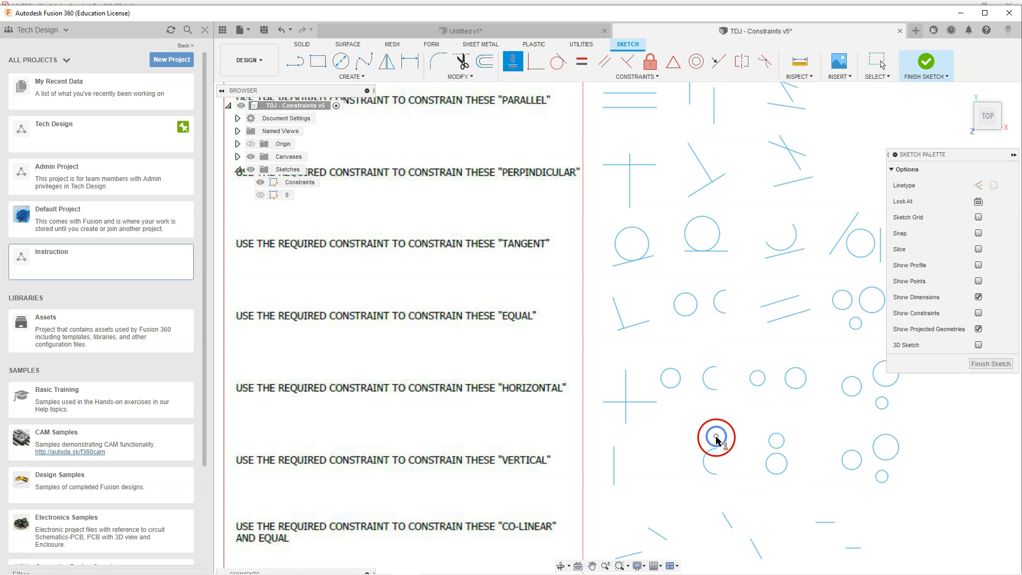
# Apply a Collinear constraint to the first two slanted lines in the "CO-LINEAR" row
pyautogui.scroll(-2, 697, 378)
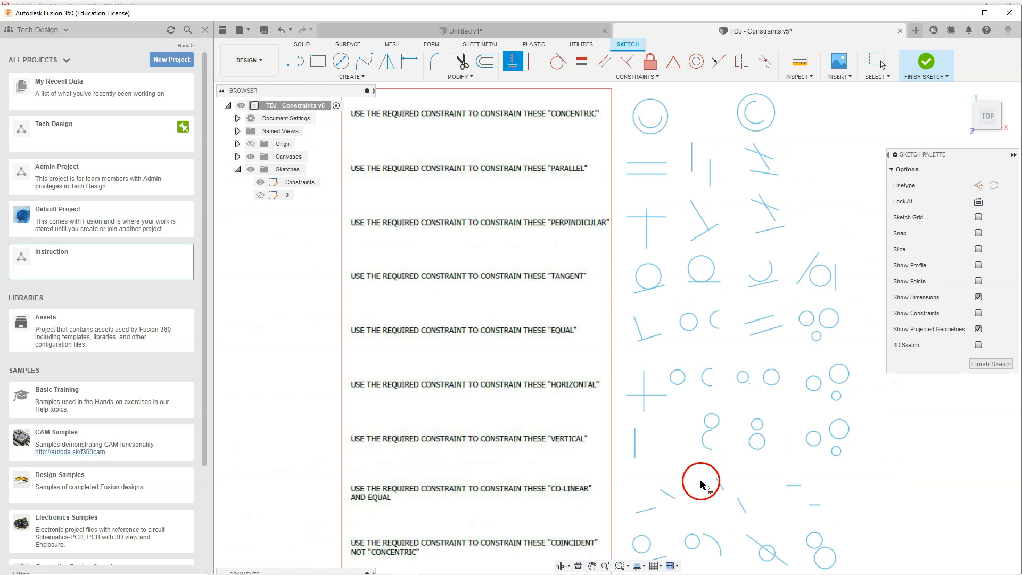
pyautogui.scroll(1, 701, 484)
pyautogui.scroll(-1, 657, 424)
pyautogui.scroll(1, 650, 520)
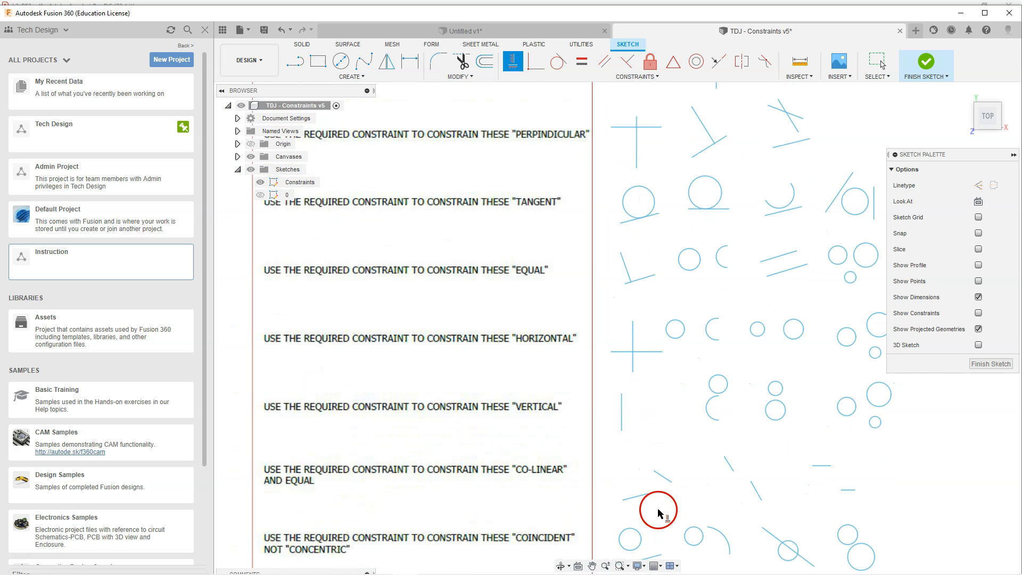
pyautogui.scroll(1, 659, 512)
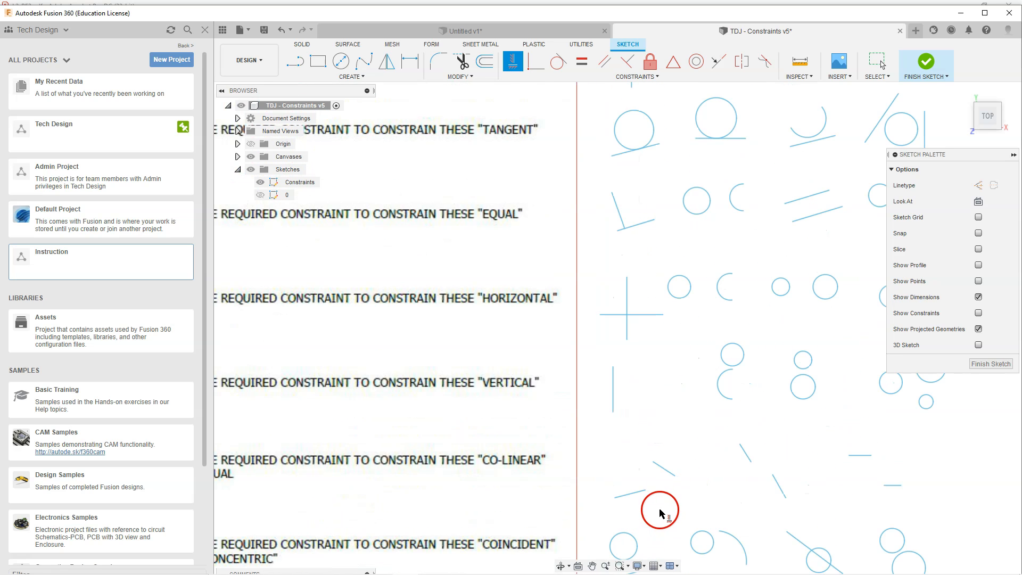
pyautogui.click(722, 64)
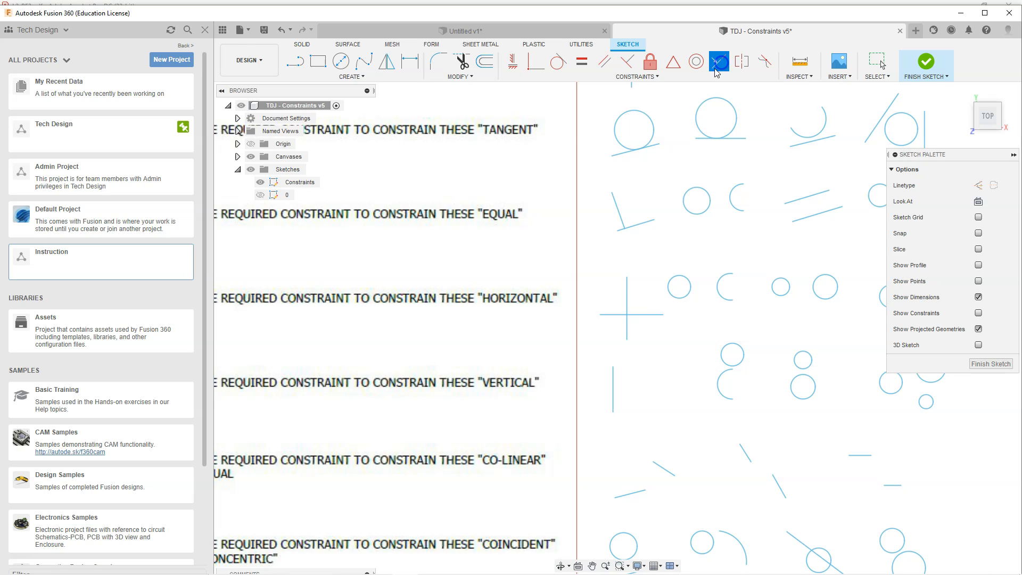
pyautogui.click(663, 470)
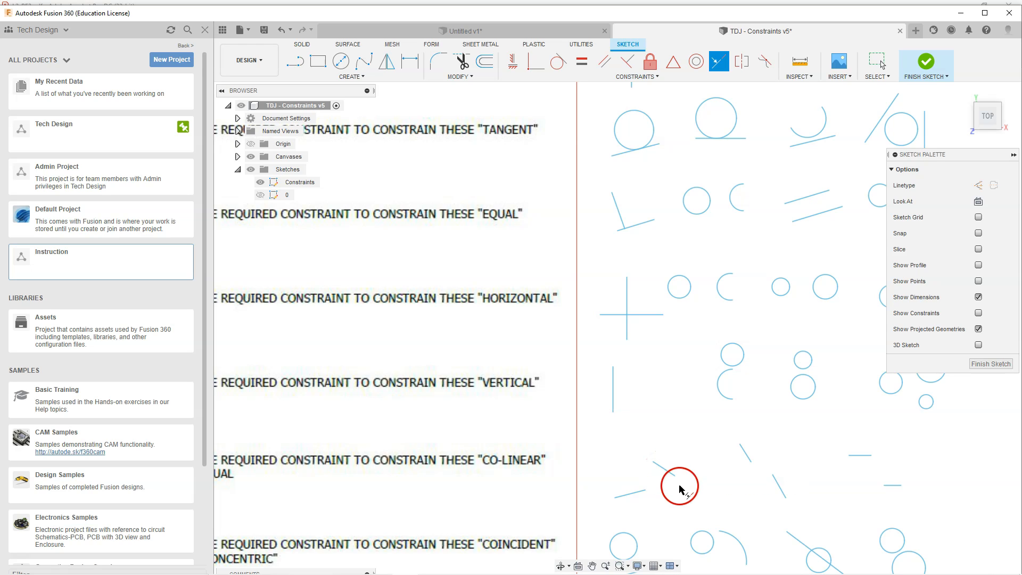
pyautogui.click(629, 492)
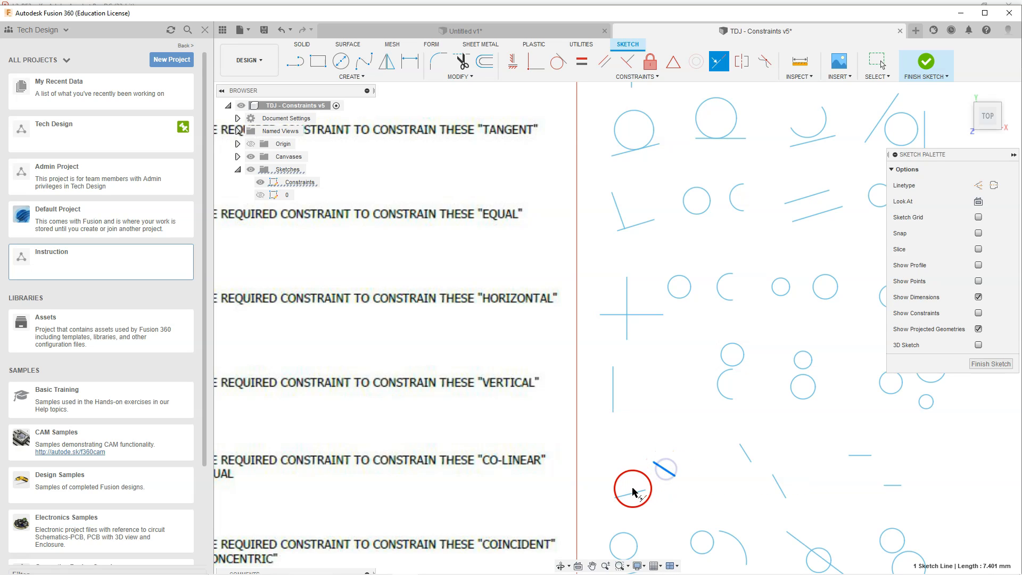
# Move the upper line of the collinear pair in the "CO-LINEAR" row to test the alignment
pyautogui.click(649, 473)
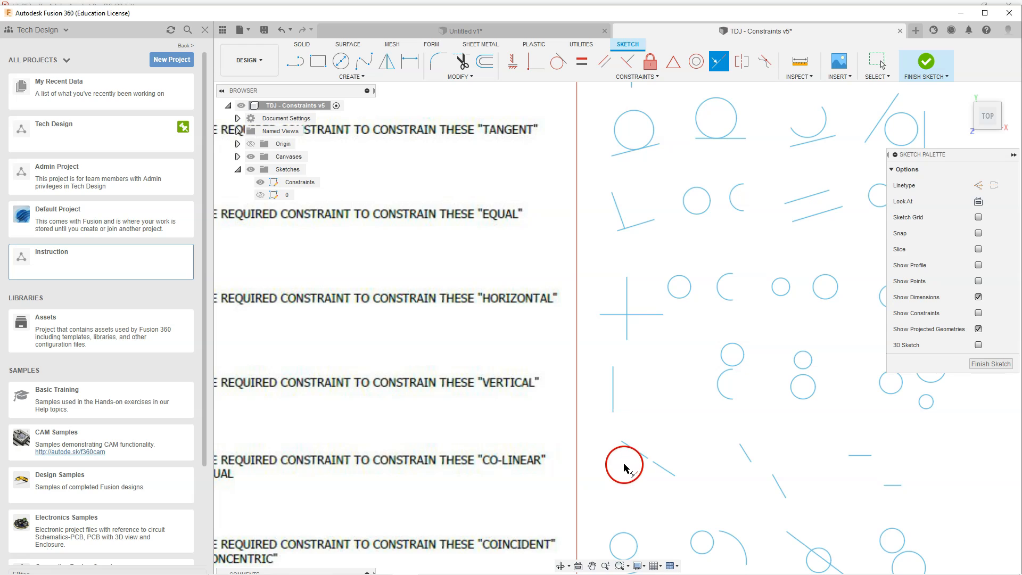
pyautogui.click(625, 468)
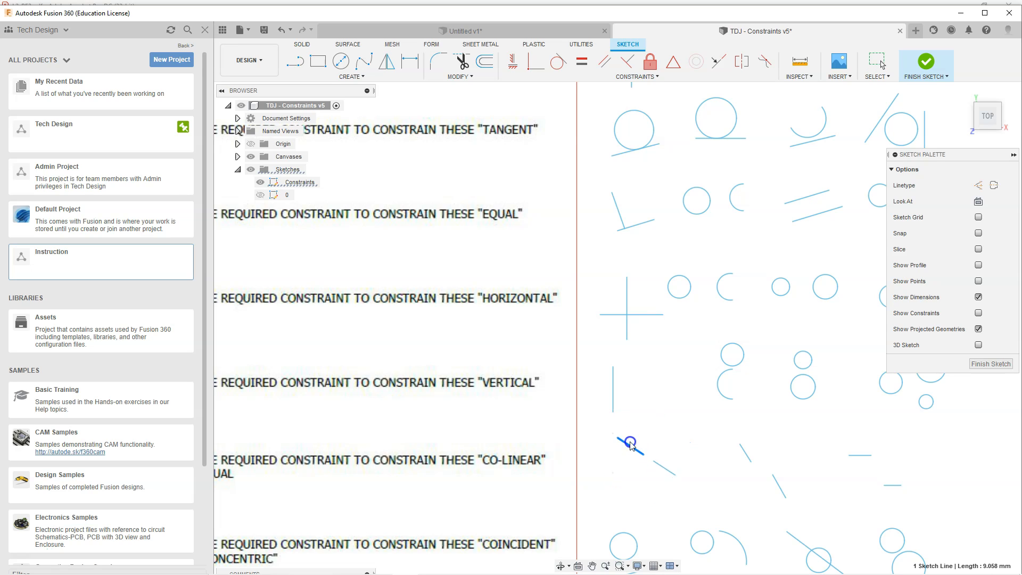
pyautogui.moveTo(647, 447); pyautogui.dragTo(619, 454)
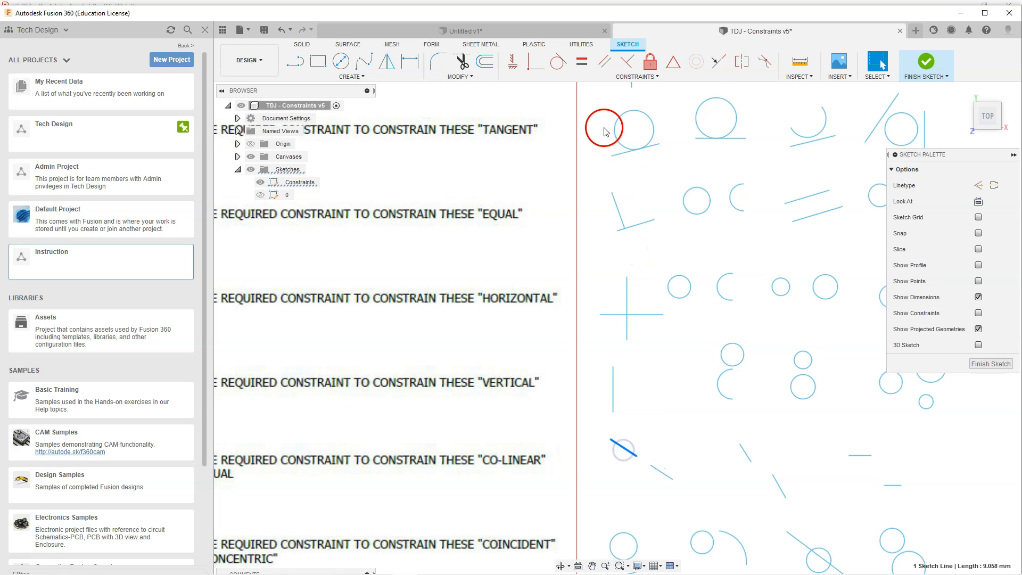
# Make the upper line of the second pair in the "CO-LINEAR" row collinear with the first pair of lines
pyautogui.click(718, 62)
pyautogui.click(747, 455)
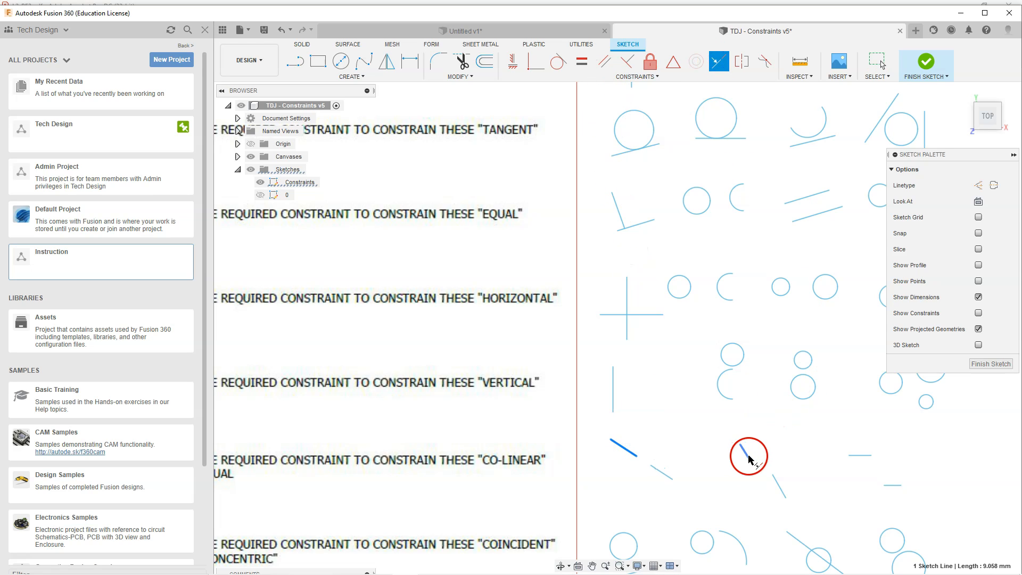
pyautogui.click(780, 484)
pyautogui.click(702, 483)
pyautogui.press('Escape')
pyautogui.click(714, 481)
# Apply a Collinear constraint between the third aligned line and the remaining steep line of the second pair in the "CO-LINEAR" row
pyautogui.click(719, 63)
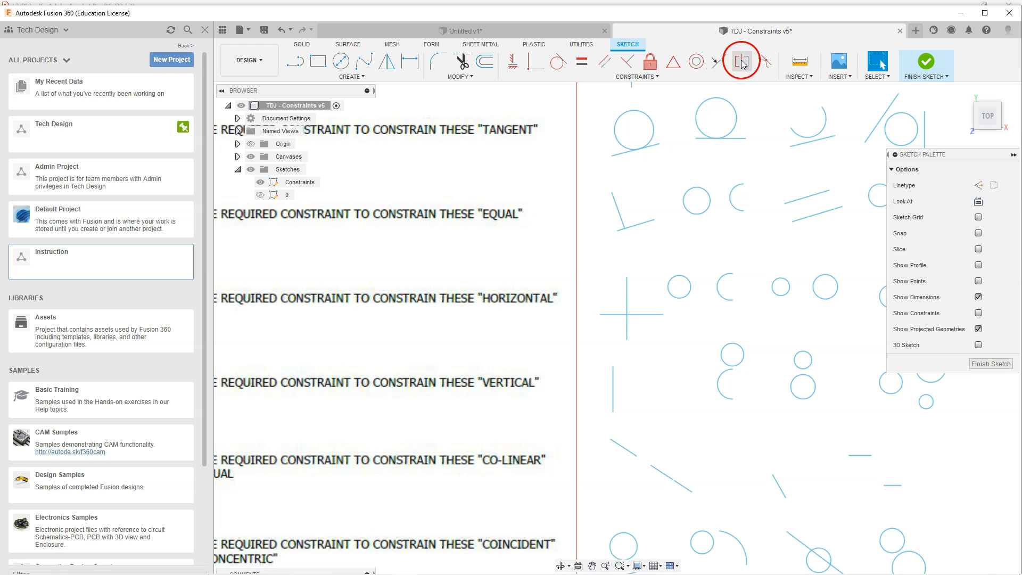
pyautogui.click(681, 486)
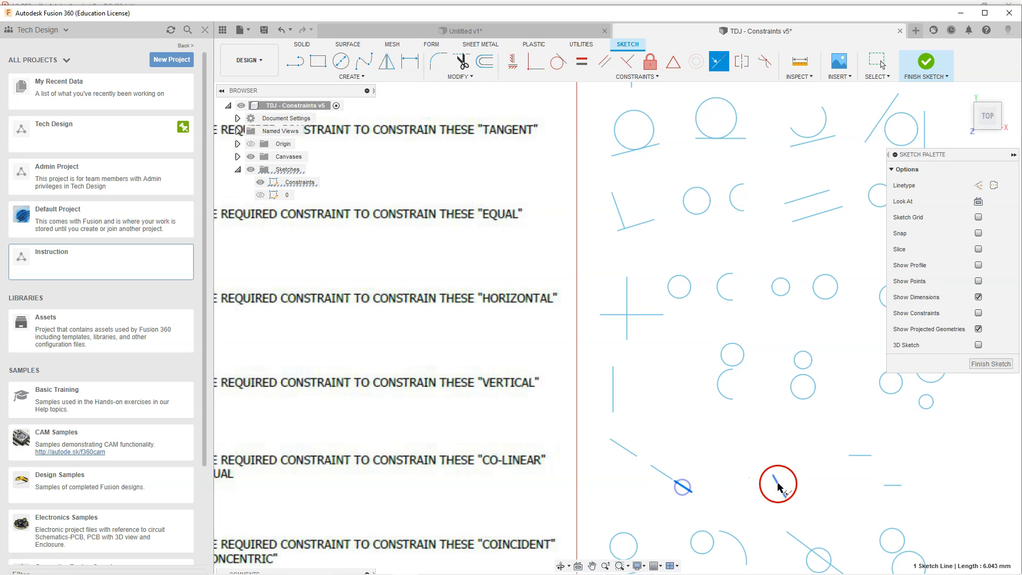
pyautogui.click(777, 486)
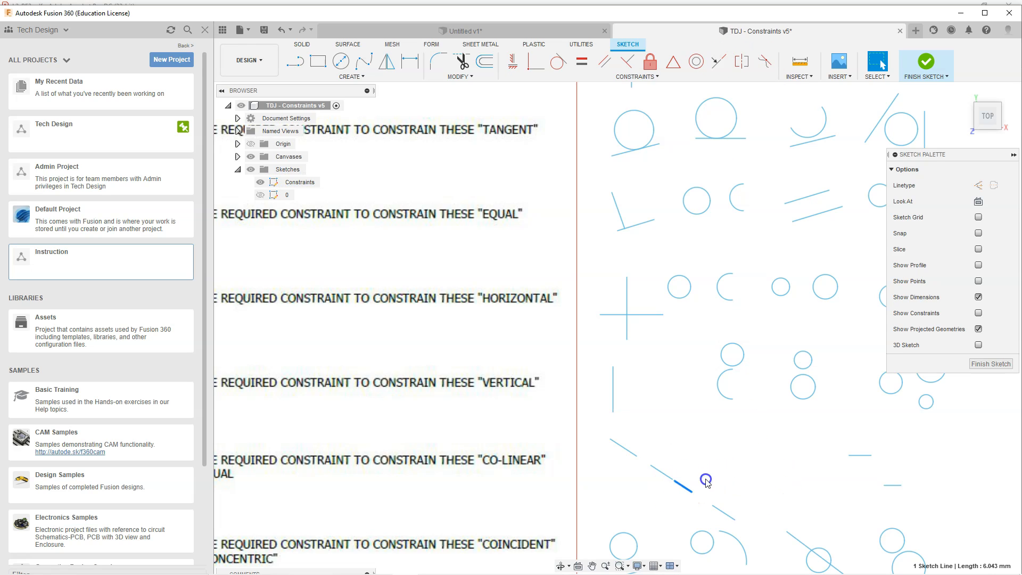
pyautogui.moveTo(718, 475); pyautogui.dragTo(704, 472)
# Make the first circle in the "COINCIDENT" row coincident with the line's upper endpoint and shift the circle's centre to test it
pyautogui.scroll(1, 712, 473)
pyautogui.moveTo(712, 473); pyautogui.dragTo(729, 382, button='middle')
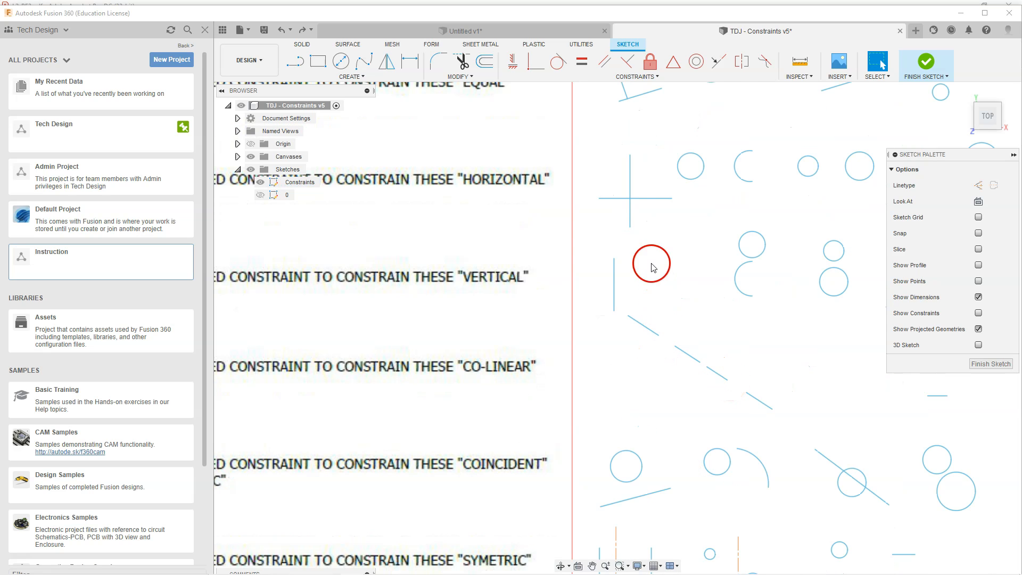
pyautogui.click(534, 66)
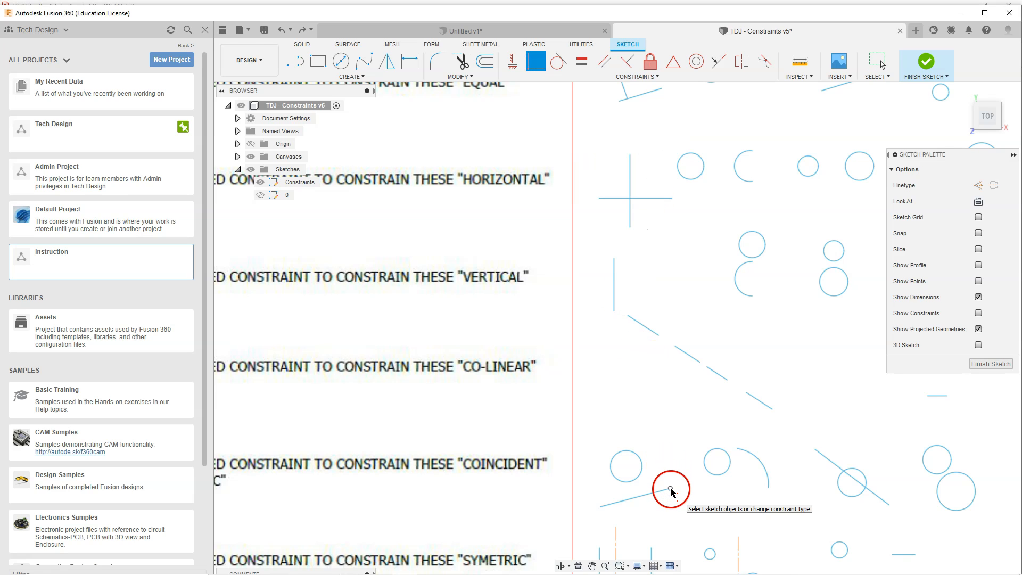
pyautogui.click(637, 477)
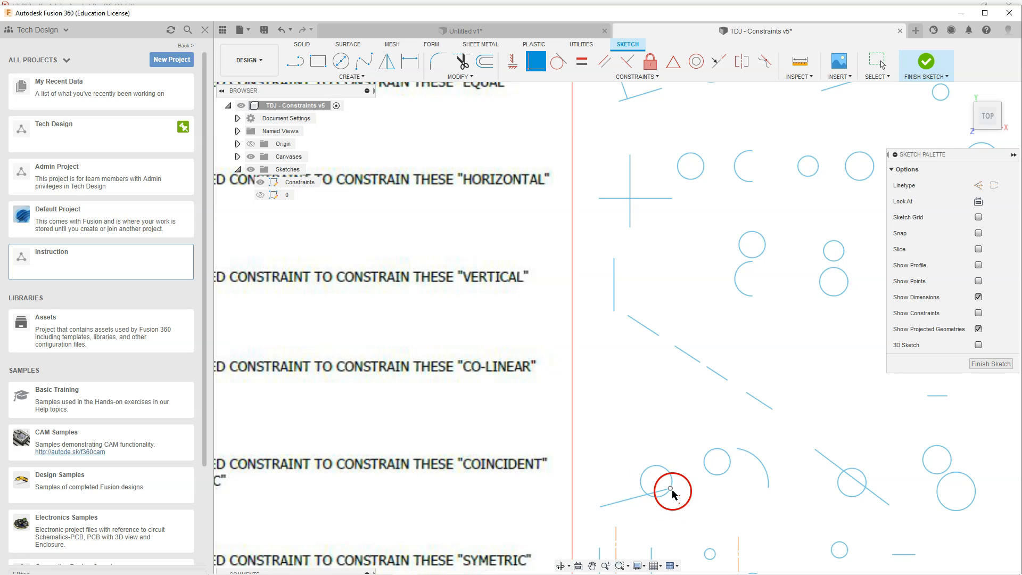
pyautogui.press('Escape')
pyautogui.moveTo(655, 483)
pyautogui.mouseDown()
pyautogui.moveTo(643, 480)
pyautogui.moveTo(678, 472)
pyautogui.moveTo(696, 506)
pyautogui.moveTo(700, 488)
pyautogui.moveTo(650, 474)
pyautogui.moveTo(677, 447)
pyautogui.moveTo(657, 447)
pyautogui.moveTo(669, 437)
pyautogui.moveTo(653, 436)
pyautogui.moveTo(663, 445)
pyautogui.moveTo(648, 470)
pyautogui.moveTo(657, 480)
pyautogui.mouseUp()
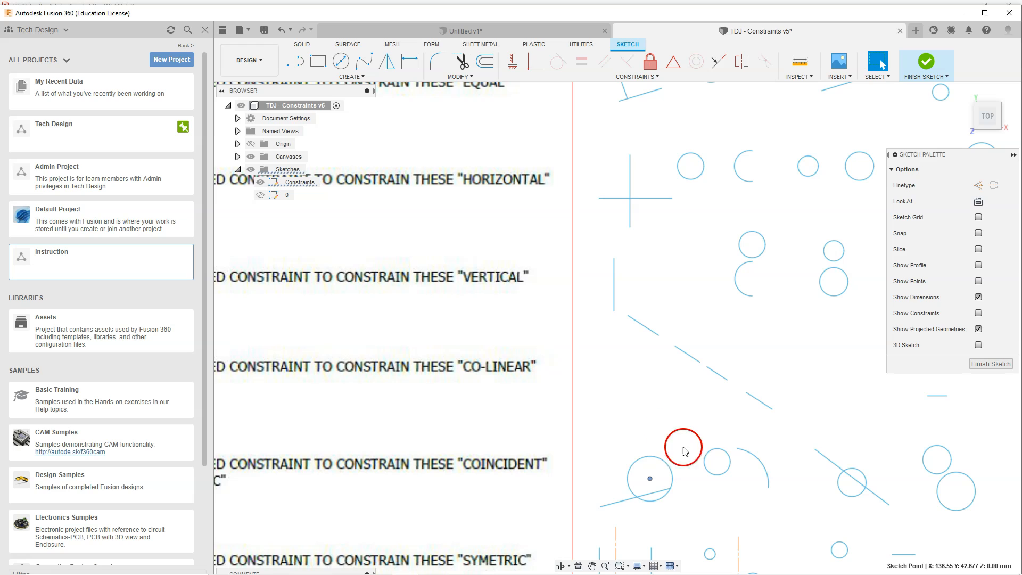
pyautogui.click(537, 67)
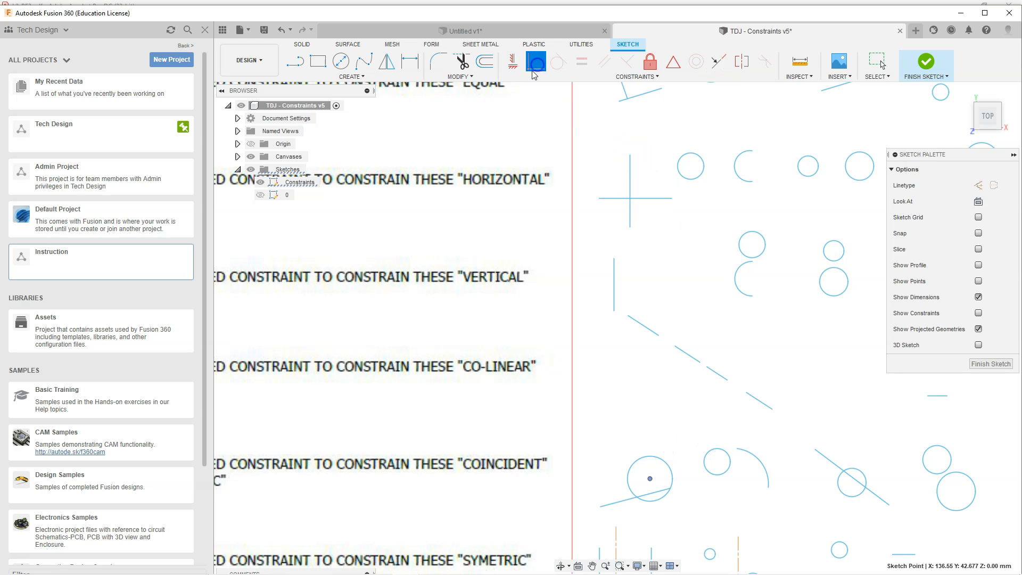
pyautogui.click(739, 450)
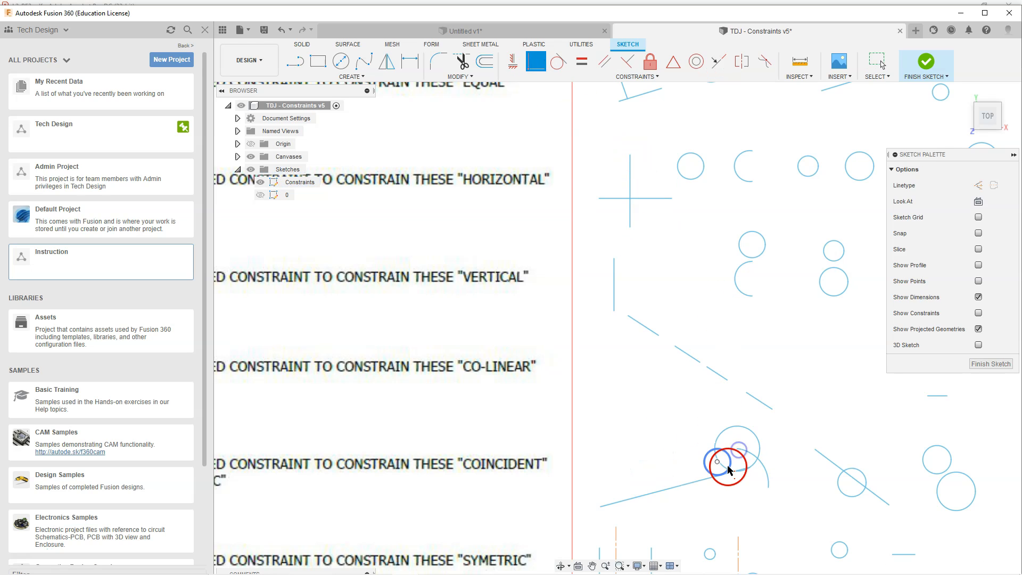
pyautogui.click(731, 464)
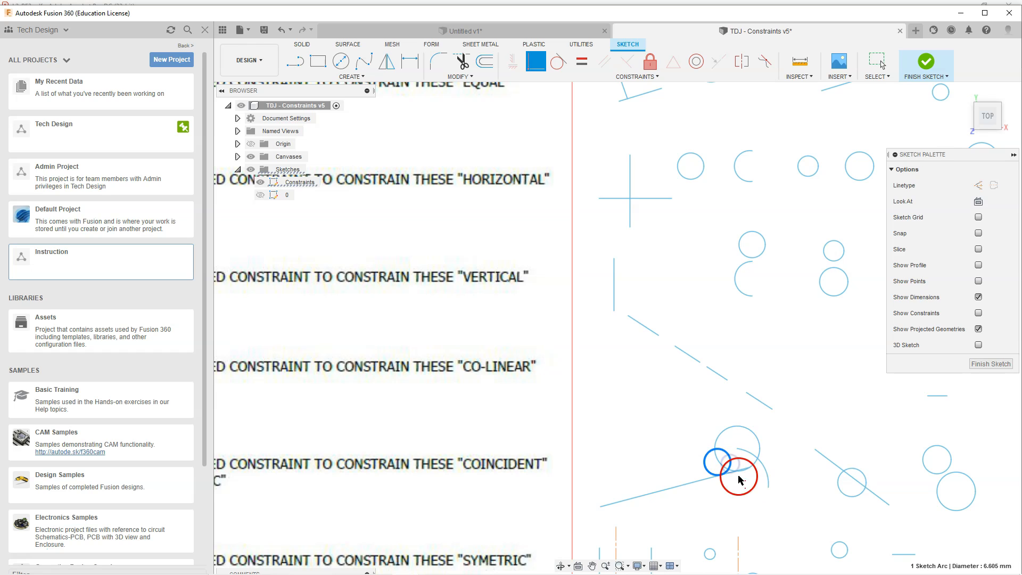
pyautogui.press('Escape')
pyautogui.hotkey('ctrl', 'z')
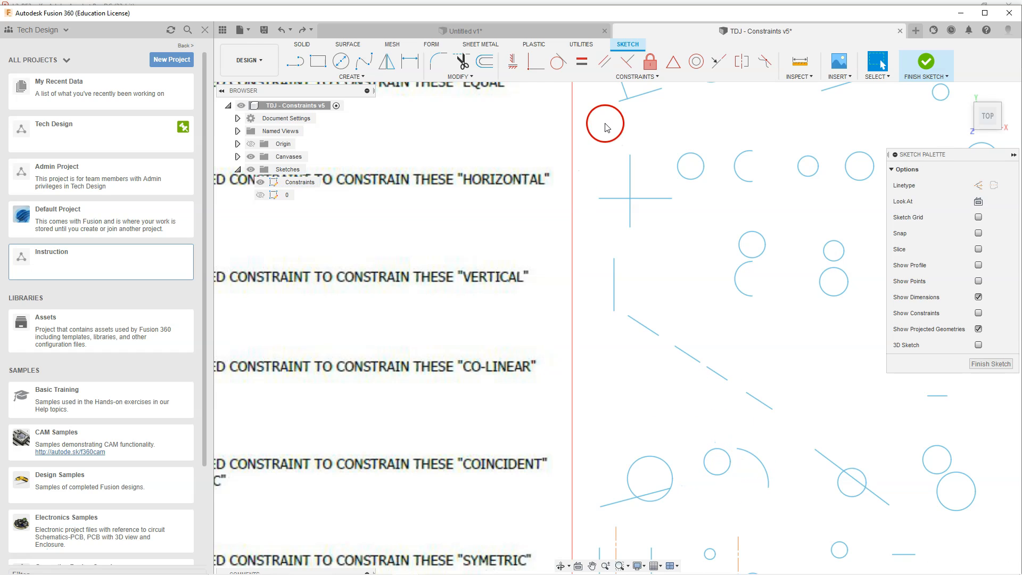
# Apply a Coincident constraint between the second circle's edge and the arc's upper endpoint in the "COINCIDENT" row
pyautogui.click(536, 63)
pyautogui.click(716, 459)
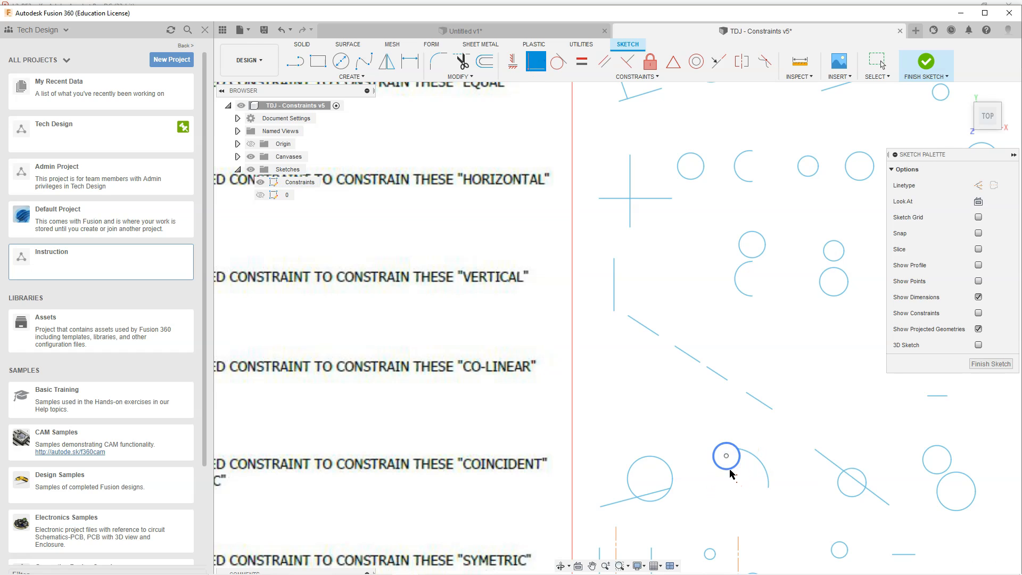
pyautogui.press('Escape')
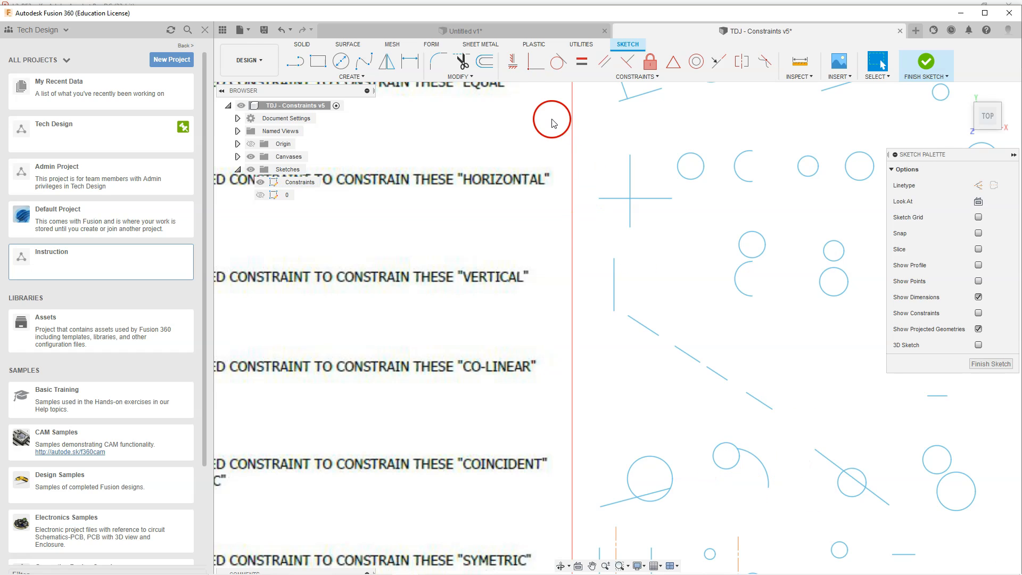
# Make the long slanted line's upper endpoint coincident with the arc's lower endpoint, and test by moving the circle's centre and the joint
pyautogui.click(536, 63)
pyautogui.click(815, 456)
pyautogui.click(768, 488)
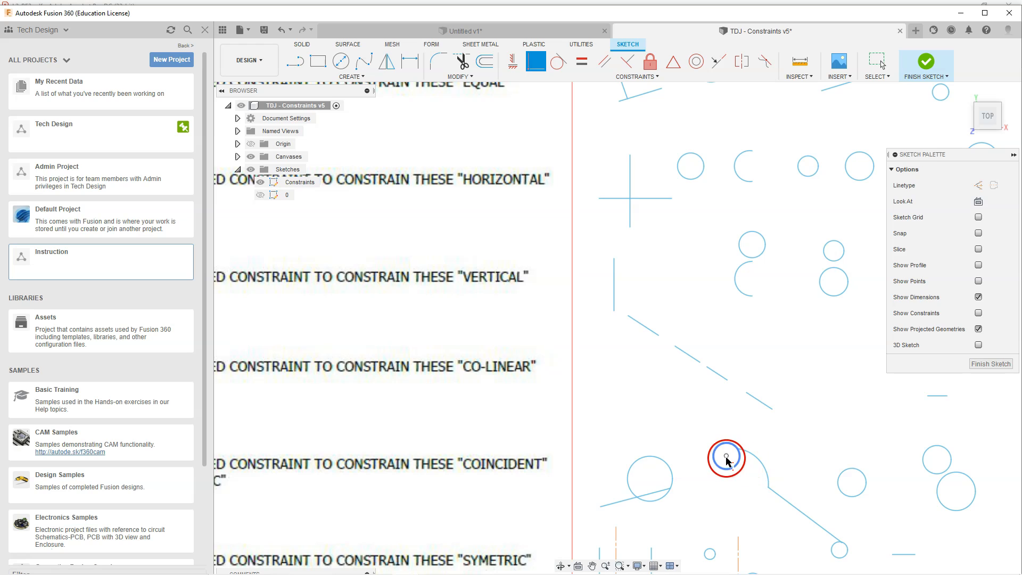
pyautogui.press('Escape')
pyautogui.moveTo(727, 456); pyautogui.dragTo(720, 446)
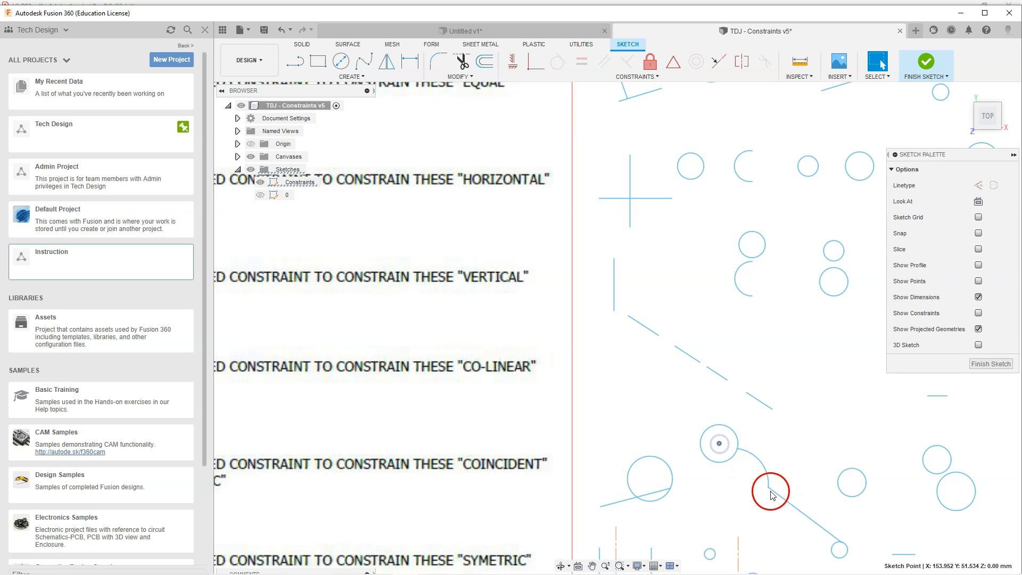
pyautogui.moveTo(769, 486)
pyautogui.mouseDown()
pyautogui.moveTo(774, 456)
pyautogui.moveTo(758, 414)
pyautogui.moveTo(755, 437)
pyautogui.moveTo(717, 432)
pyautogui.mouseUp()
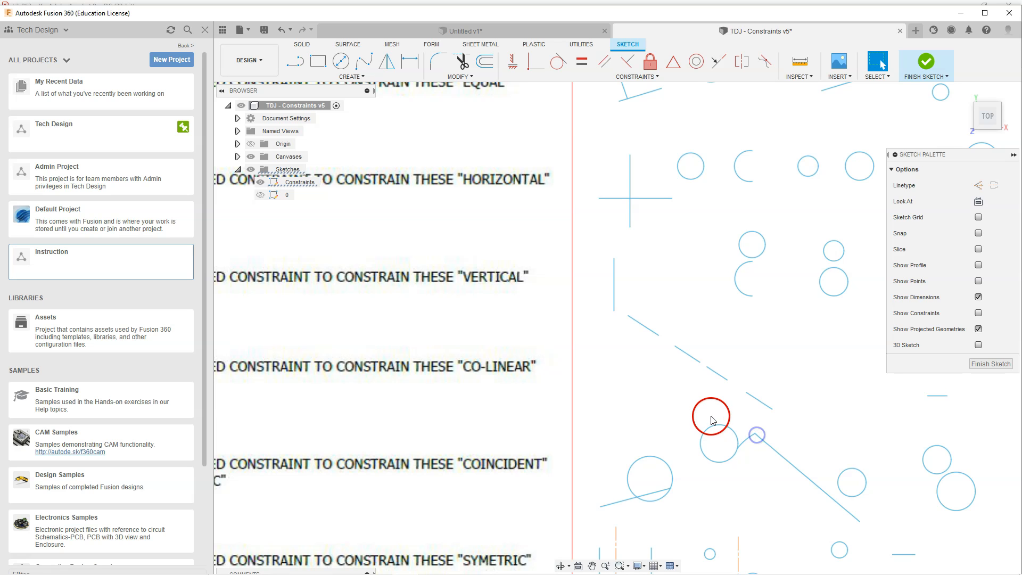
# Make the two short vertical lines in the "SYMETRIC" row symmetric about the centreline between them and move the right line to test it
pyautogui.scroll(-5, 717, 432)
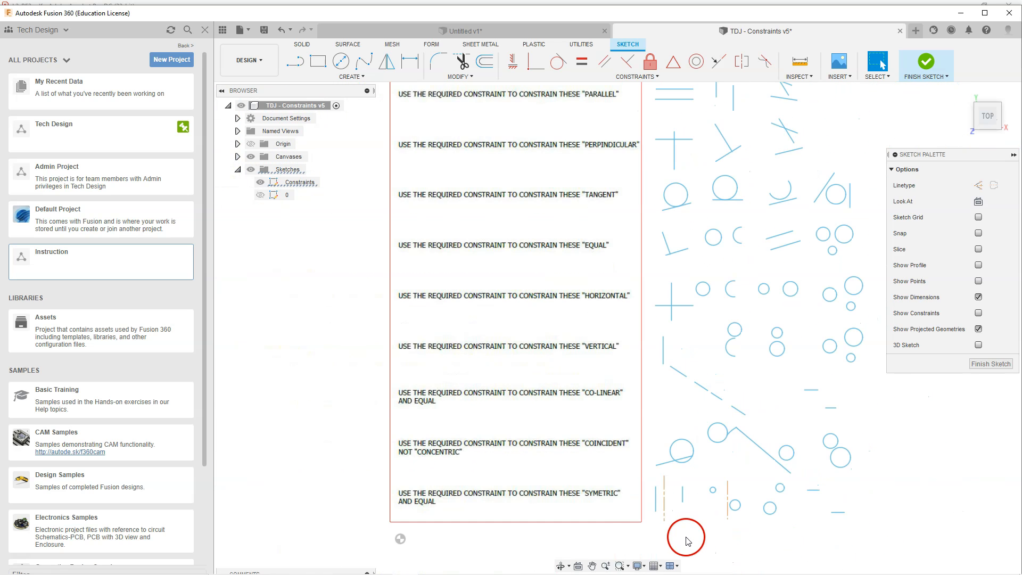
pyautogui.scroll(5, 692, 519)
pyautogui.scroll(1, 694, 509)
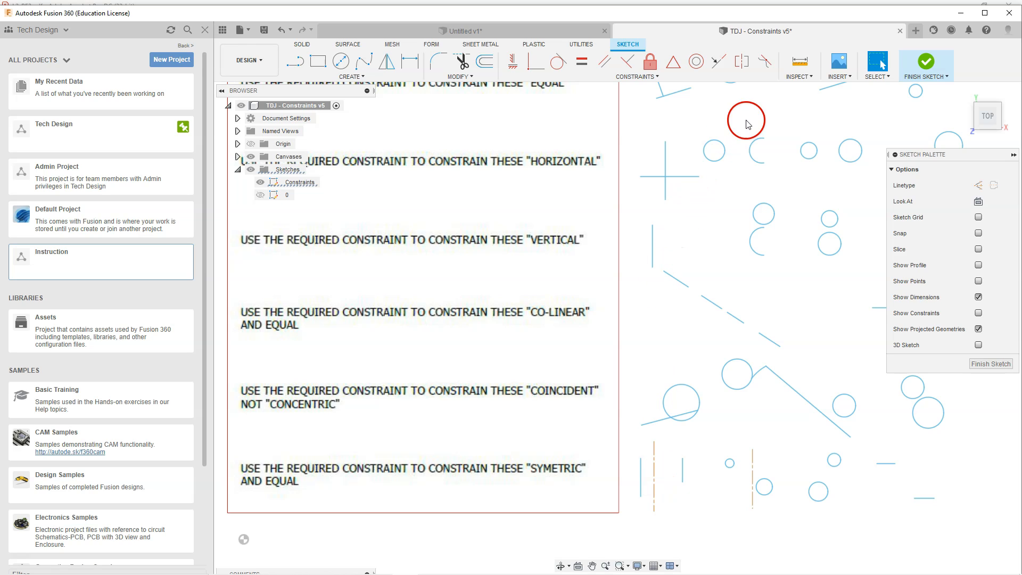
pyautogui.click(743, 63)
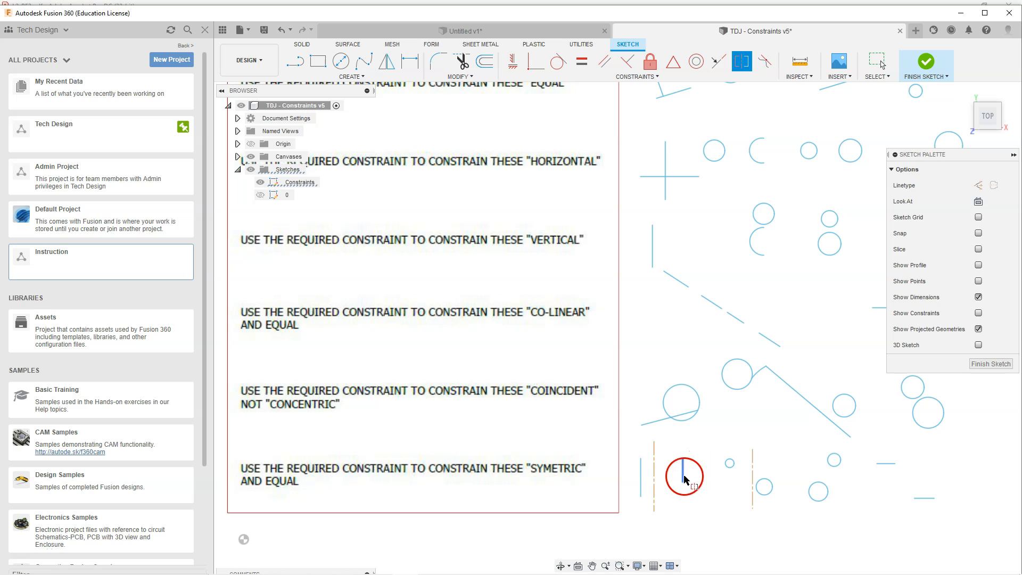
pyautogui.click(642, 475)
pyautogui.click(654, 481)
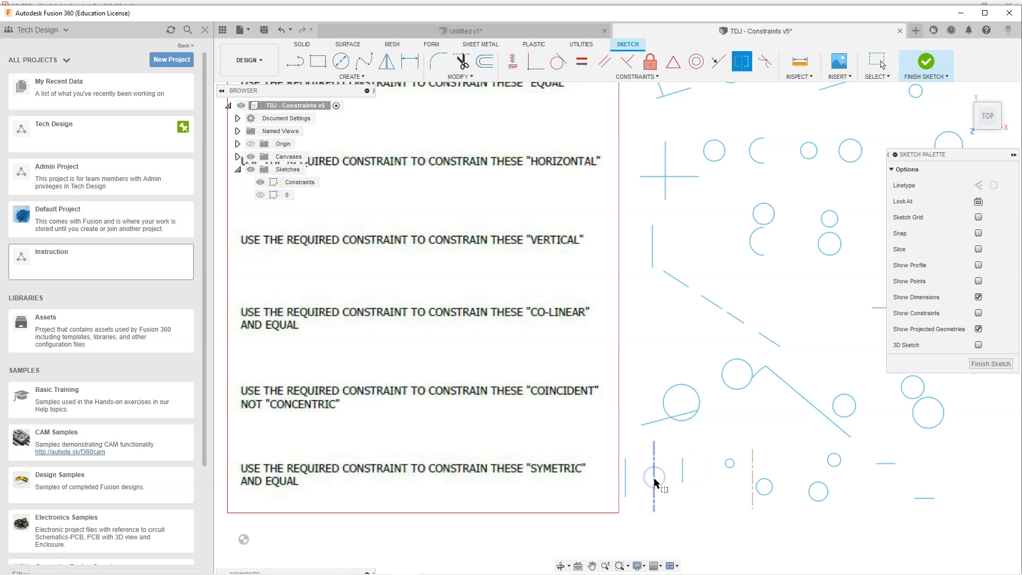
pyautogui.click(682, 482)
pyautogui.moveTo(684, 475); pyautogui.dragTo(681, 478)
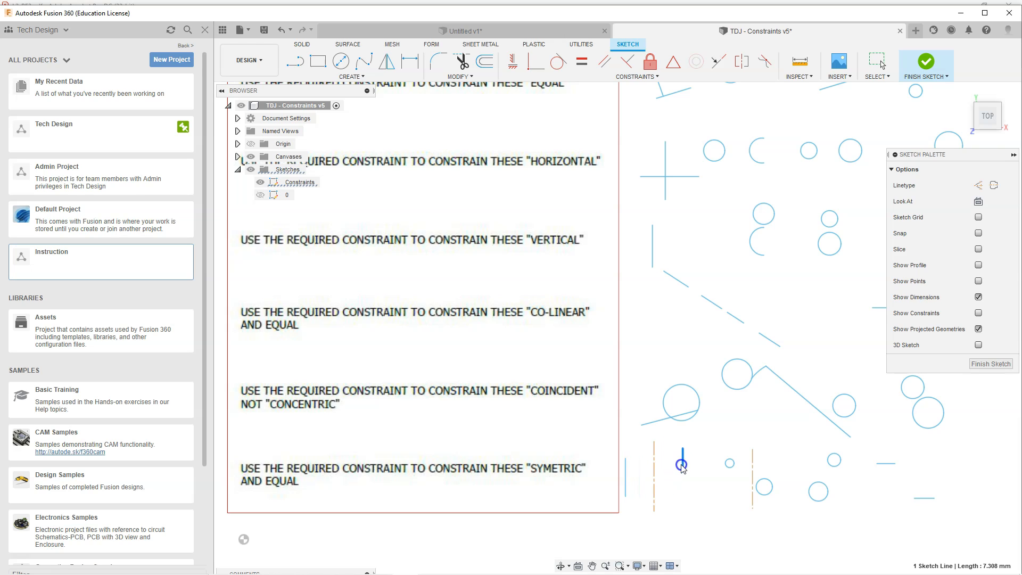
# Move the right short vertical line in the "SYMETRIC" row closer to its centreline to test the symmetry
pyautogui.moveTo(672, 477); pyautogui.dragTo(672, 476)
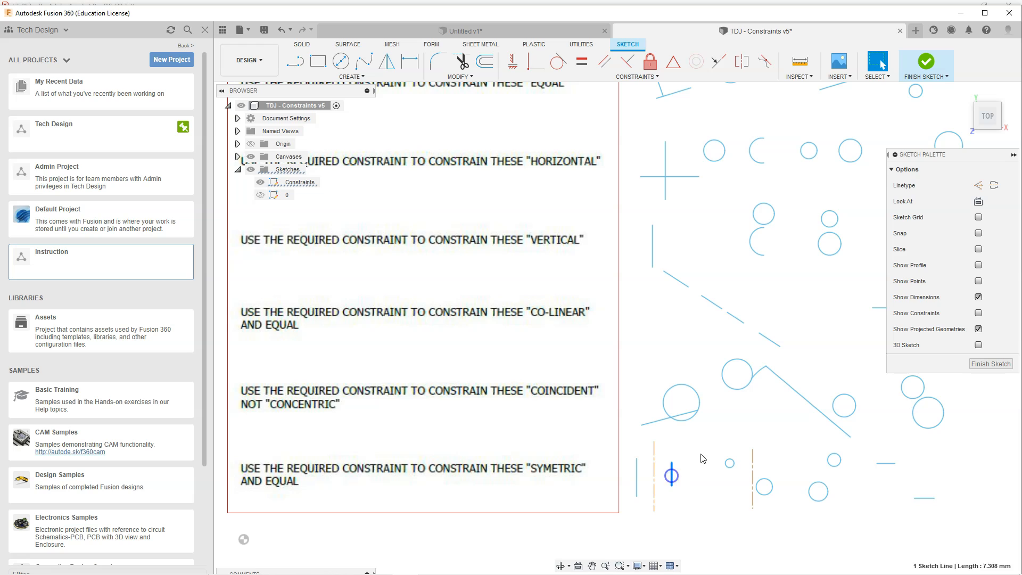
# Make the centres of the two circles around the second centreline in the "SYMETRIC" row symmetric about it, and shift the left centre to test it
pyautogui.click(737, 65)
pyautogui.click(763, 487)
pyautogui.click(730, 463)
pyautogui.click(755, 471)
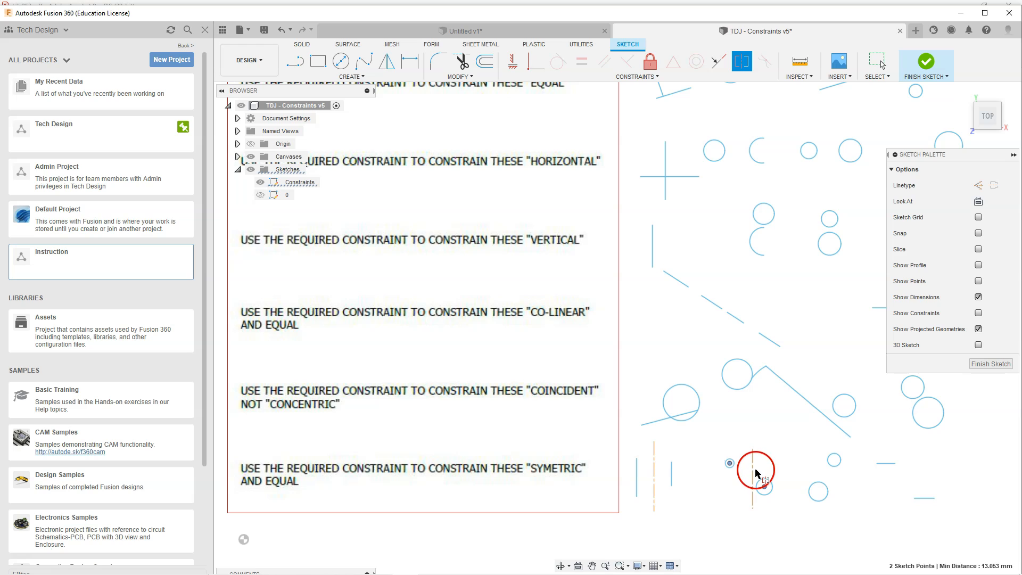
pyautogui.click(730, 541)
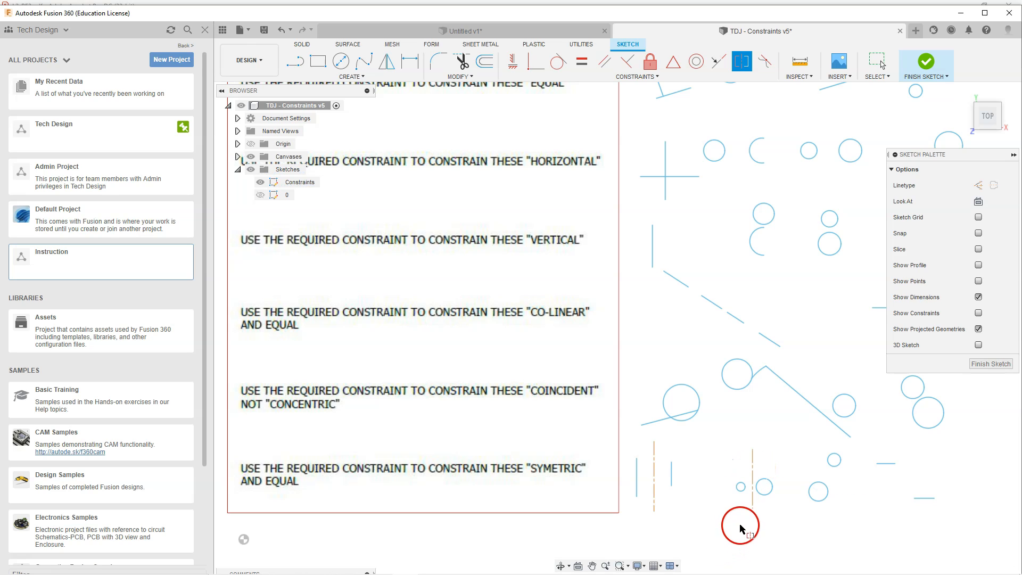
pyautogui.press('Escape')
pyautogui.moveTo(741, 488)
pyautogui.mouseDown()
pyautogui.moveTo(735, 470)
pyautogui.moveTo(724, 474)
pyautogui.moveTo(724, 500)
pyautogui.moveTo(725, 461)
pyautogui.moveTo(734, 479)
pyautogui.mouseUp()
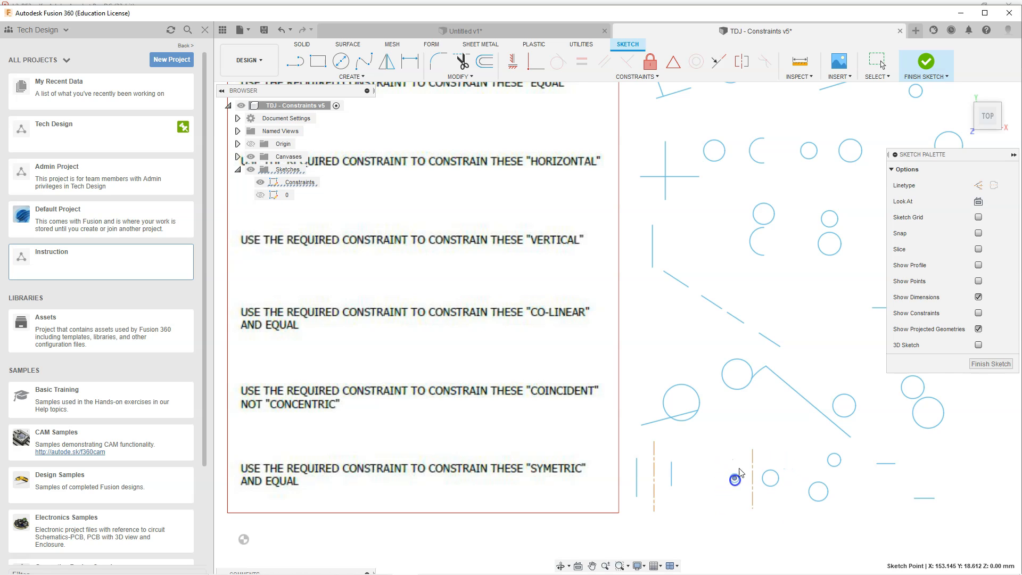
pyautogui.scroll(-3, 713, 426)
pyautogui.scroll(-4, 713, 426)
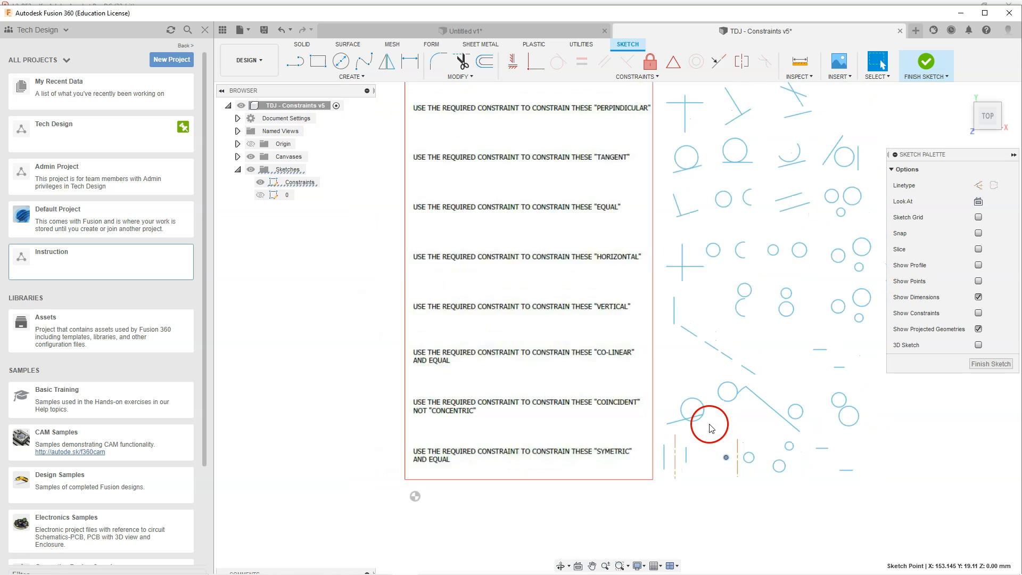
pyautogui.scroll(1, 716, 115)
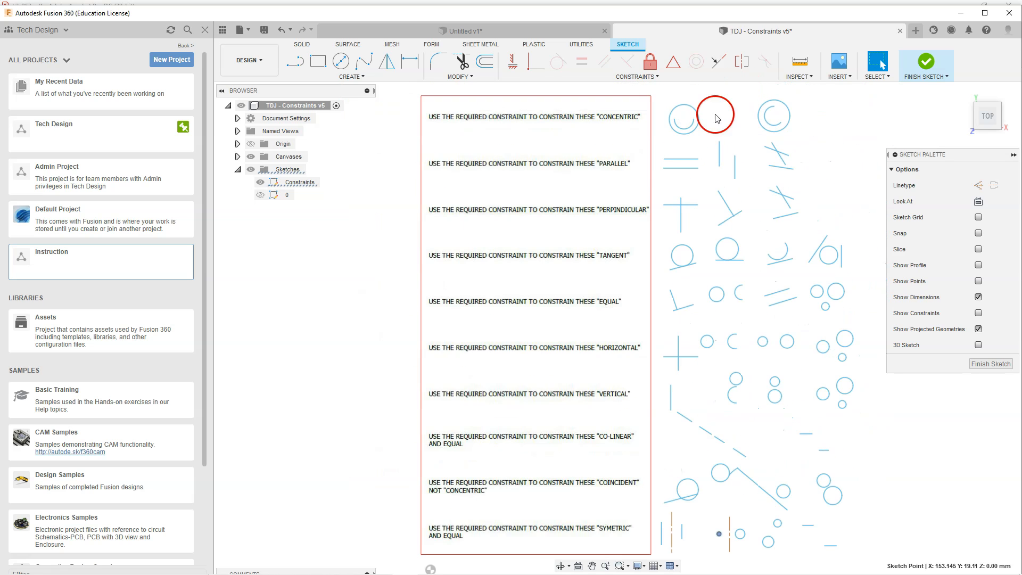
pyautogui.scroll(-1, 674, 190)
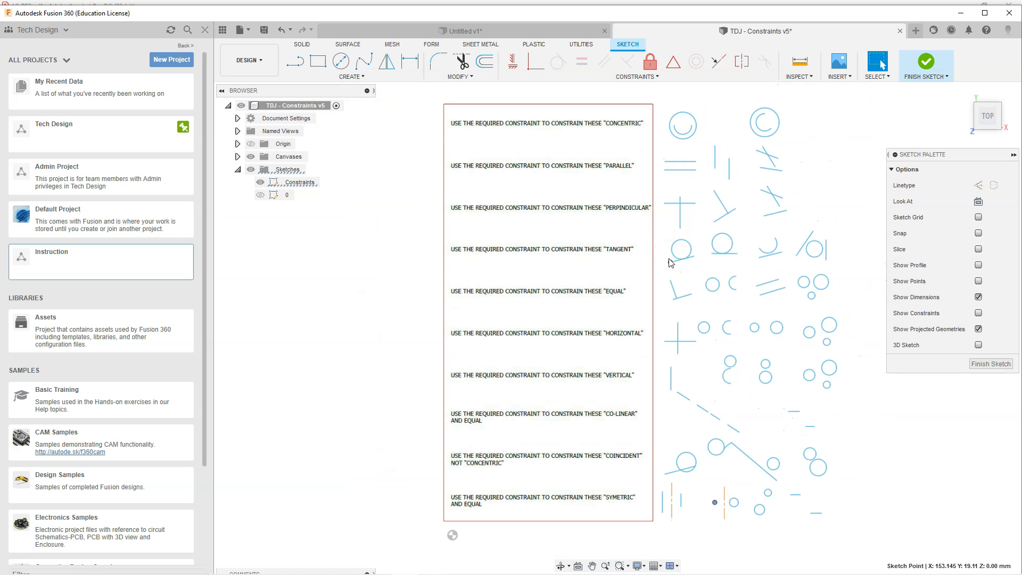